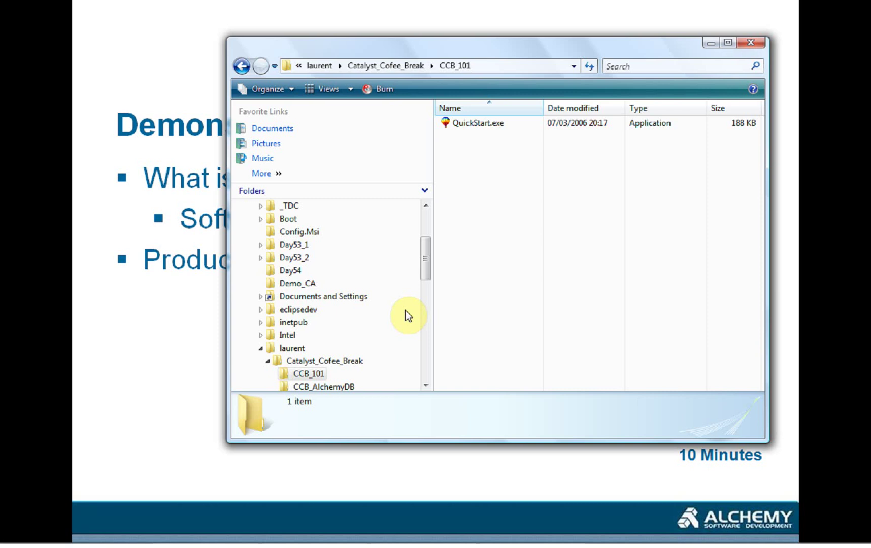
Launch the original English QuickStart.exe and move its window higher on screen.
click(474, 128)
double_click(474, 128)
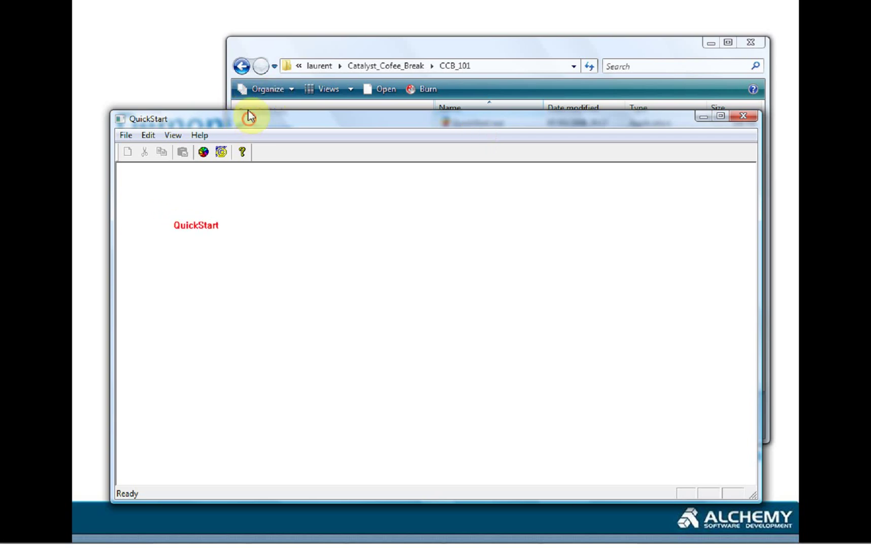
drag(248, 119, 248, 91)
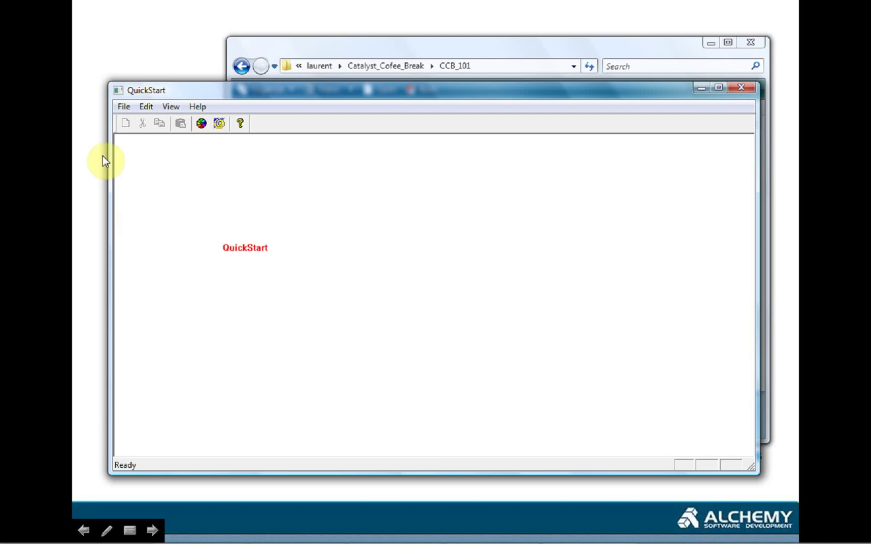
Set the QuickStart text colour to Green via File > Choose Colour, then close the app.
click(122, 107)
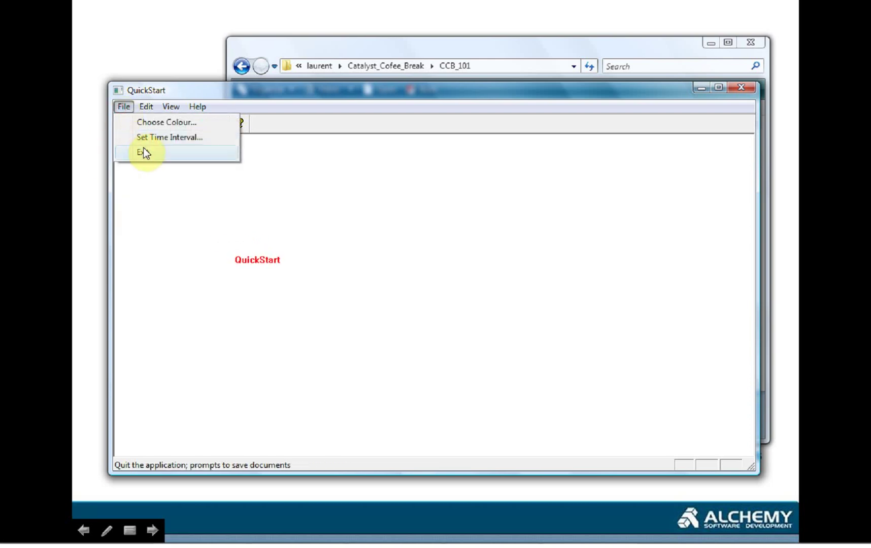
click(149, 124)
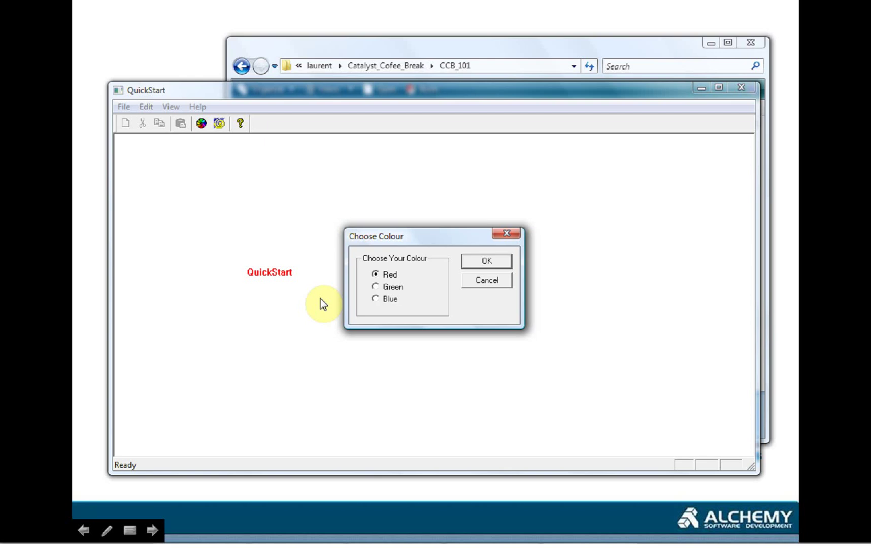
click(384, 285)
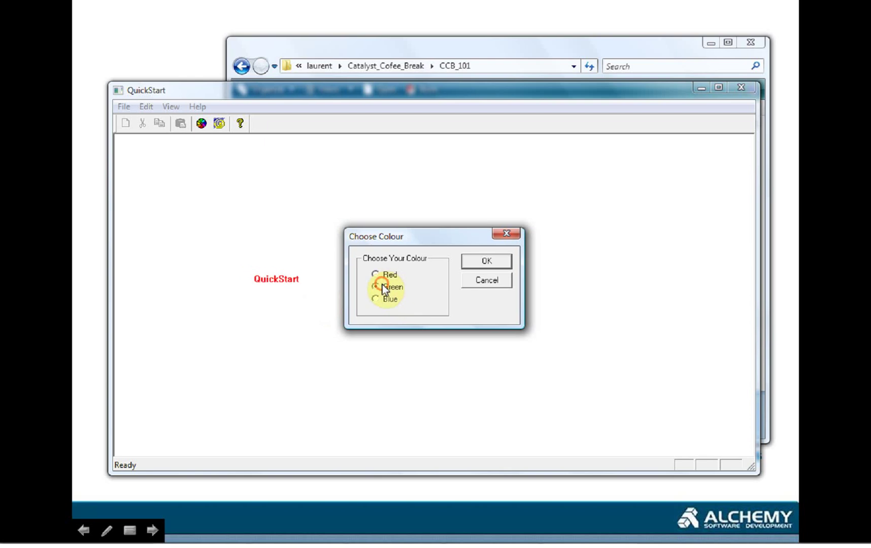
click(474, 262)
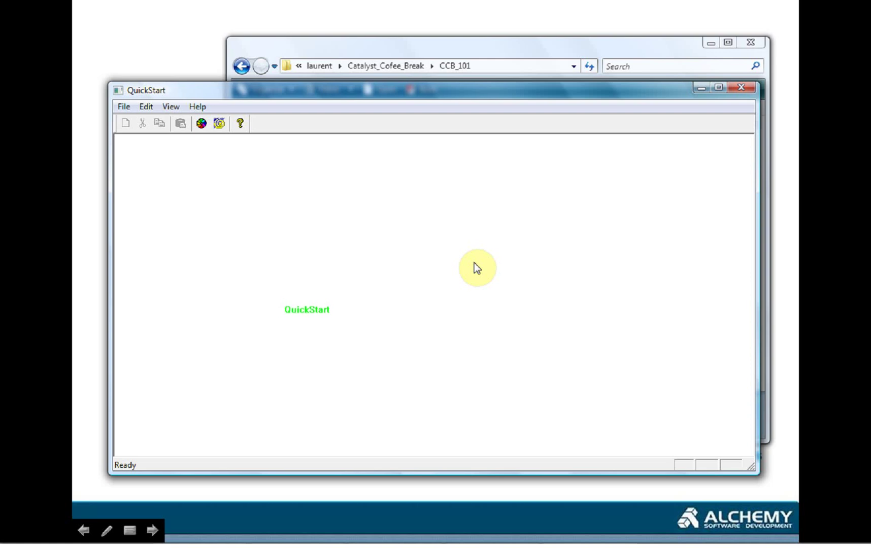
click(742, 89)
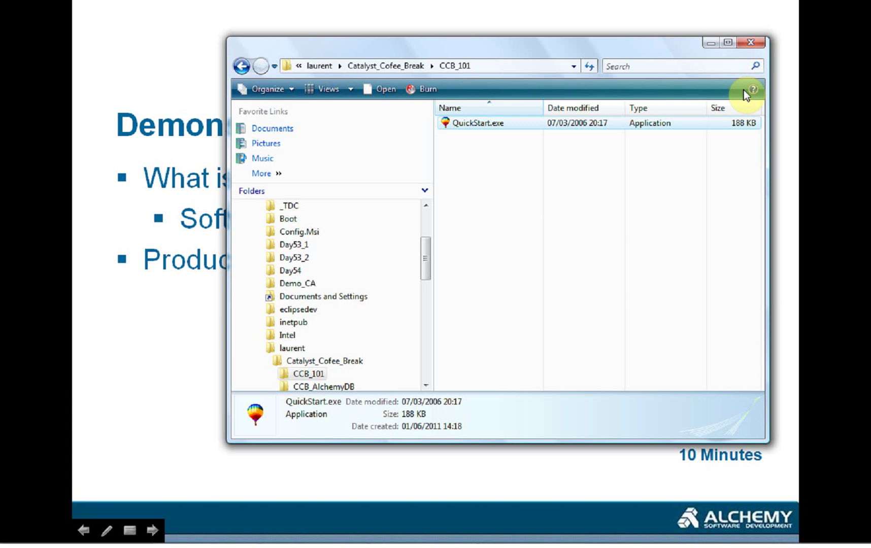
Switch to Alchemy Catalyst and create the new TTK2 project, English (US) to French (France).
key(alt+Tab)
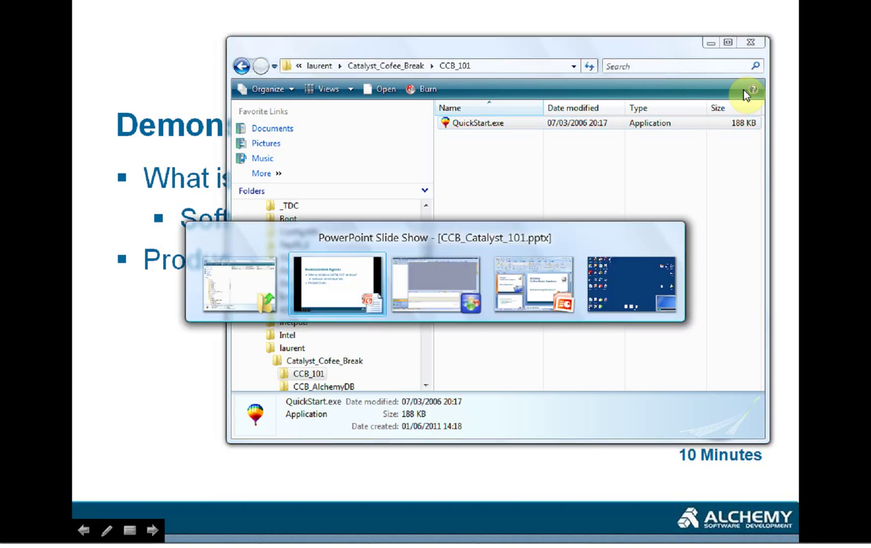
key(alt+Tab)
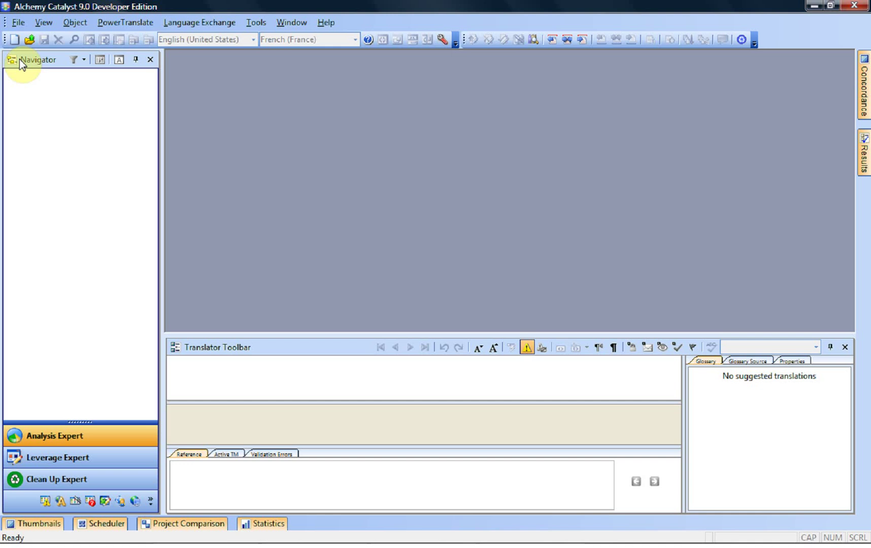
click(15, 44)
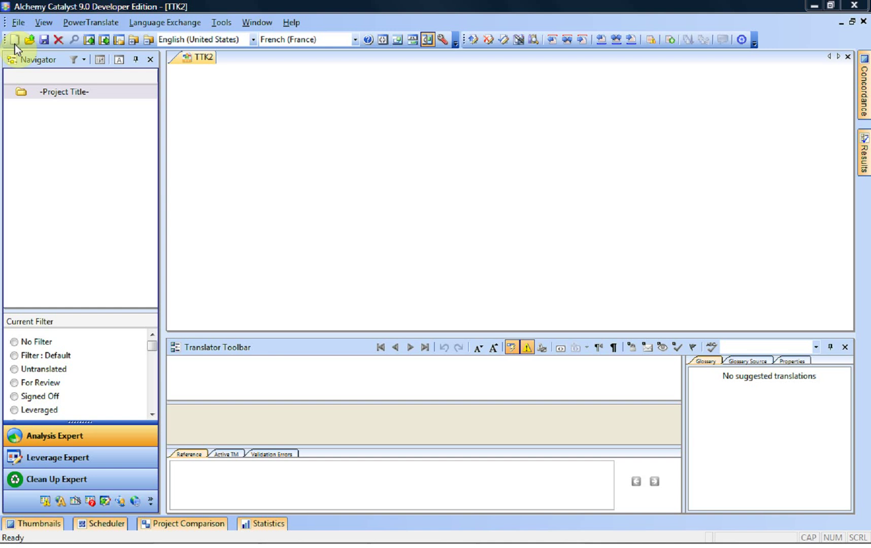
Insert QuickStart.exe from the CCB_101 folder under the project title.
double_click(60, 95)
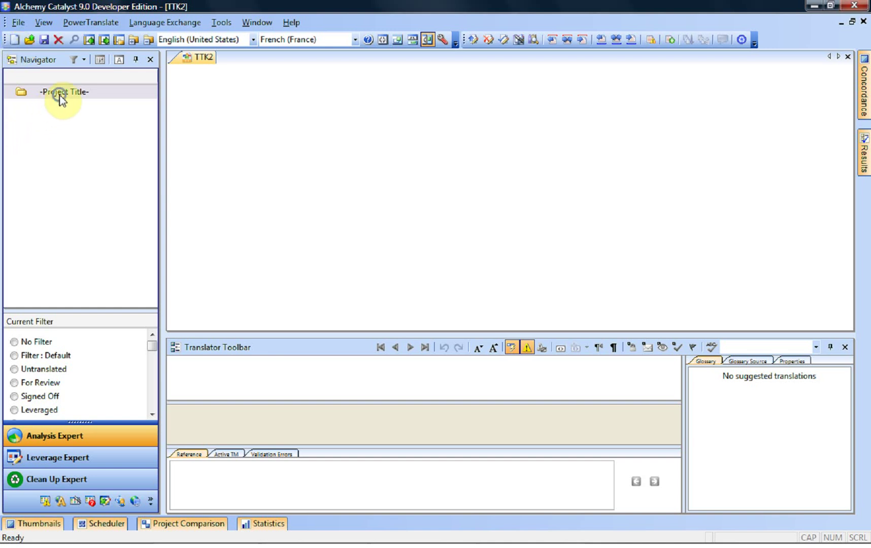
right_click(61, 99)
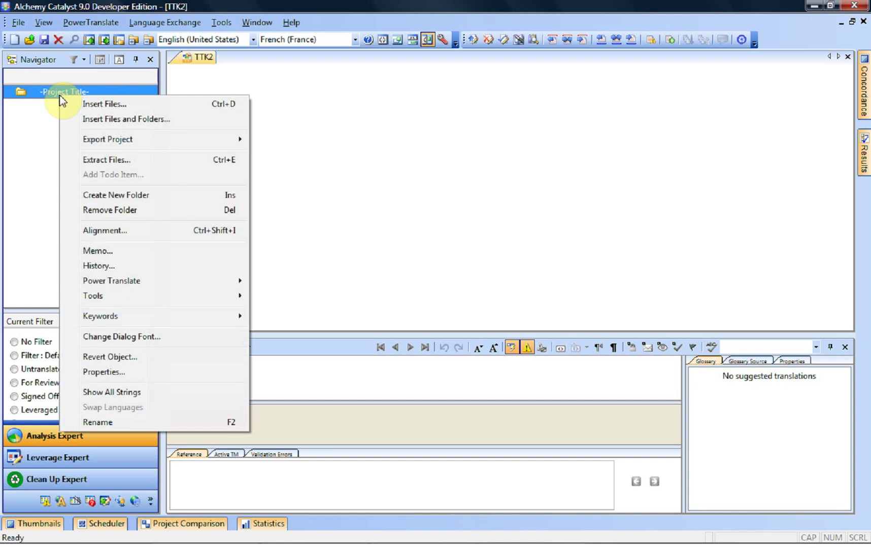
click(77, 102)
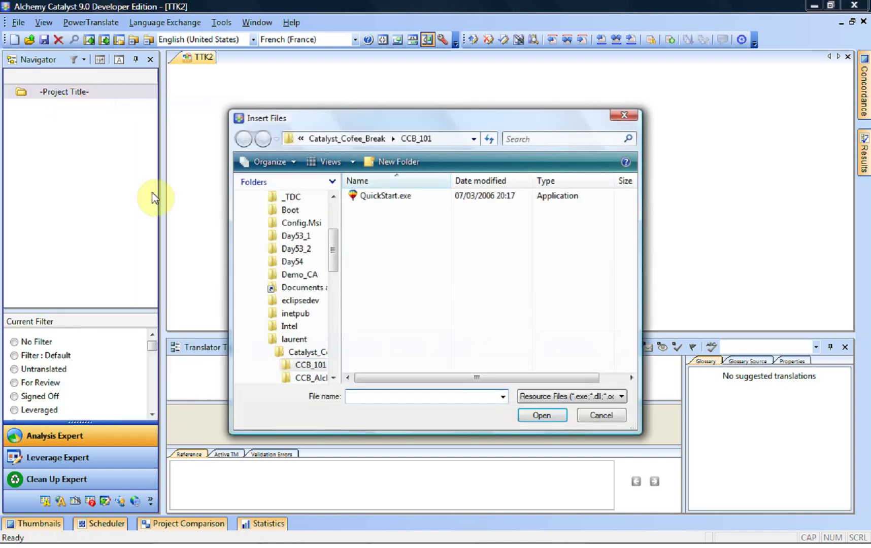
click(382, 198)
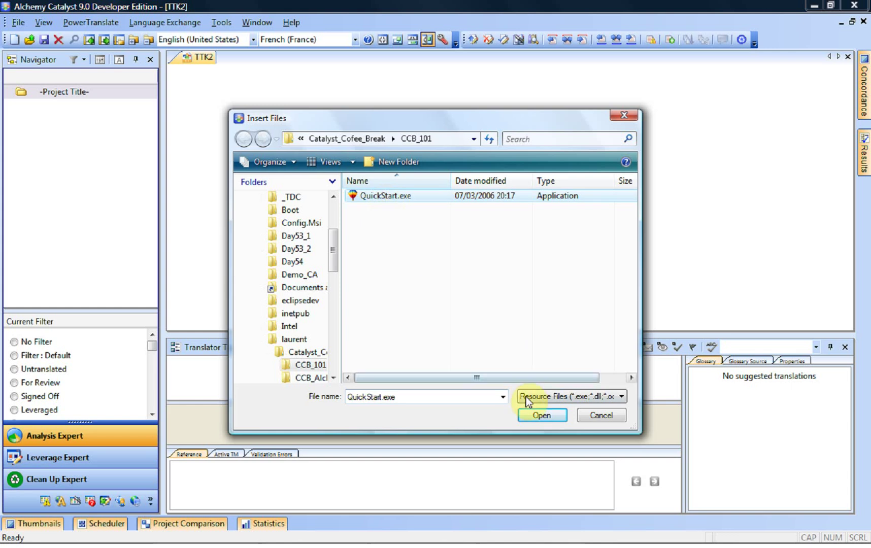
click(532, 410)
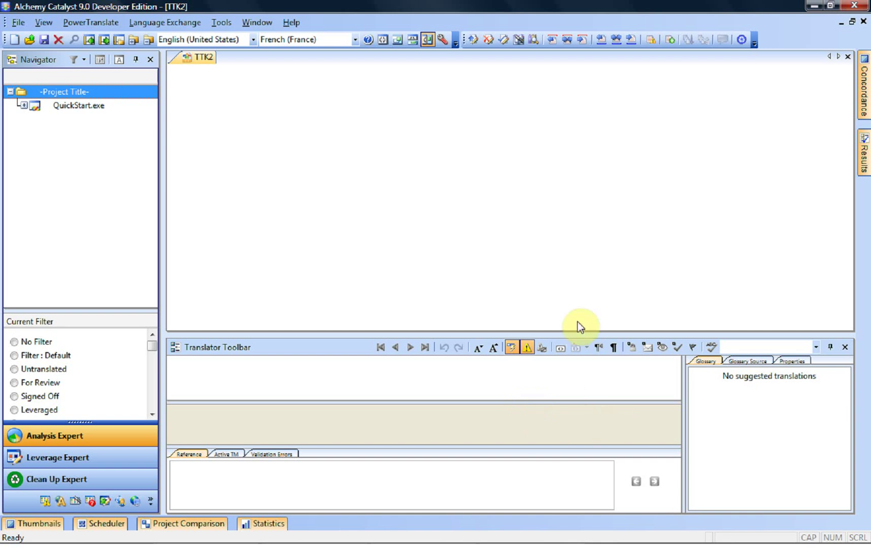
Expand QuickStart.exe and its Menu folder, then open menu resource 128.
click(22, 104)
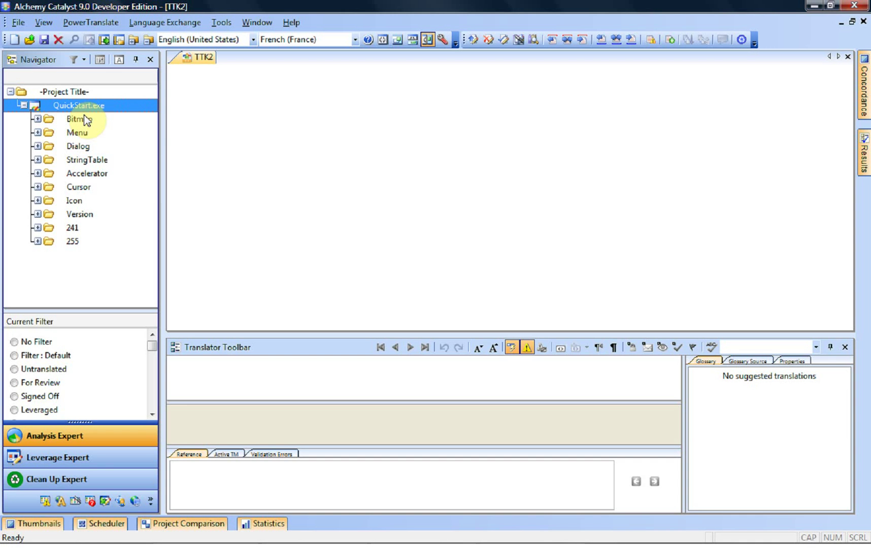
click(37, 133)
click(78, 147)
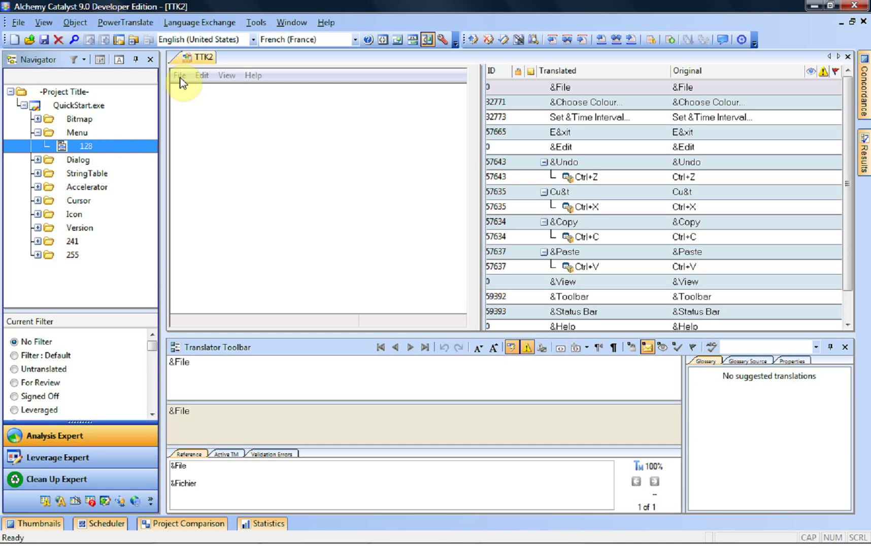
Preview the app's menus, view dialogs 100 and 130, then list all QuickStart.exe strings together.
click(180, 77)
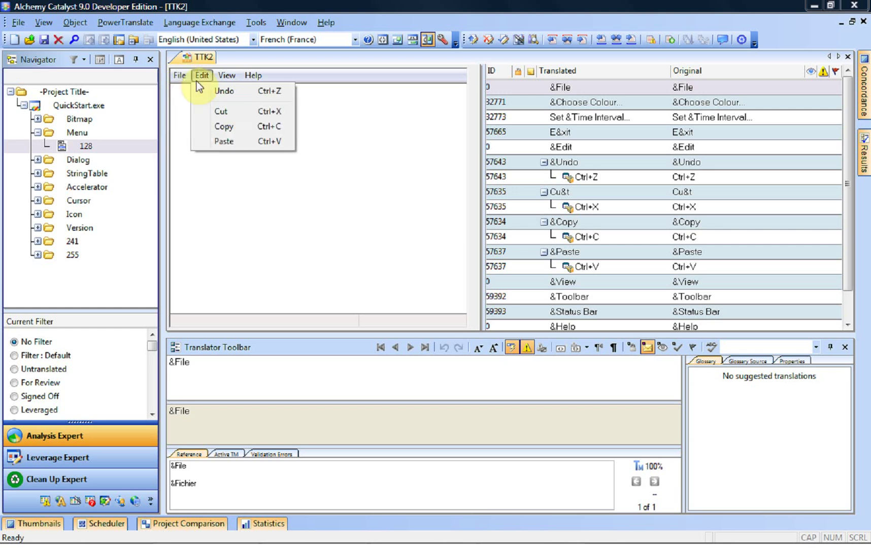
mouse_move(226, 76)
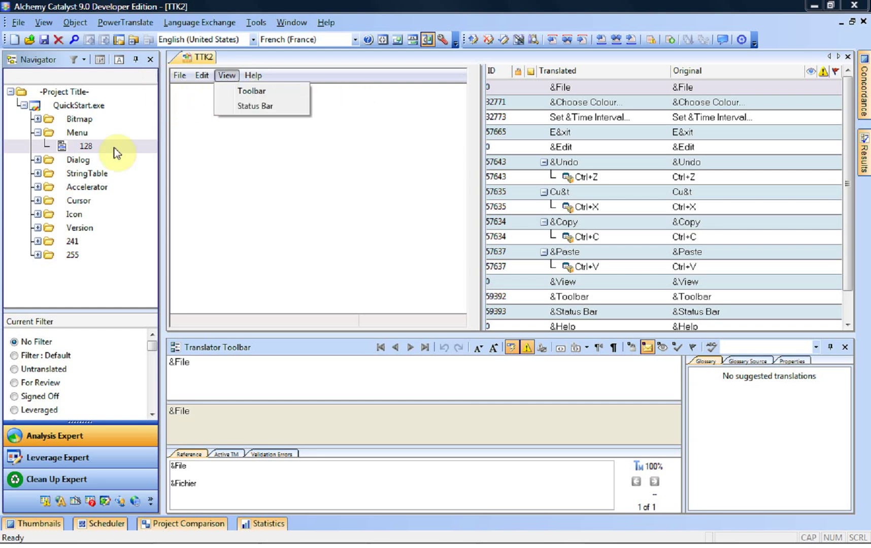
double_click(50, 160)
click(79, 175)
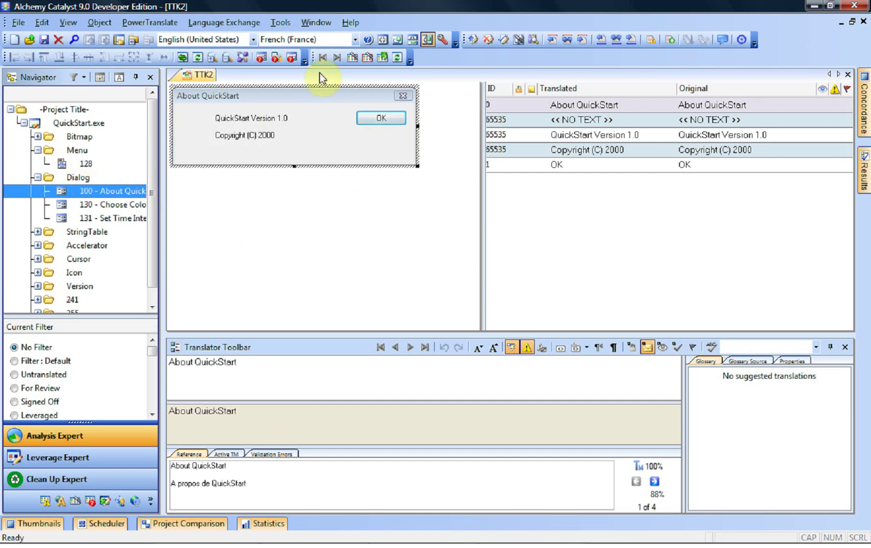
click(101, 206)
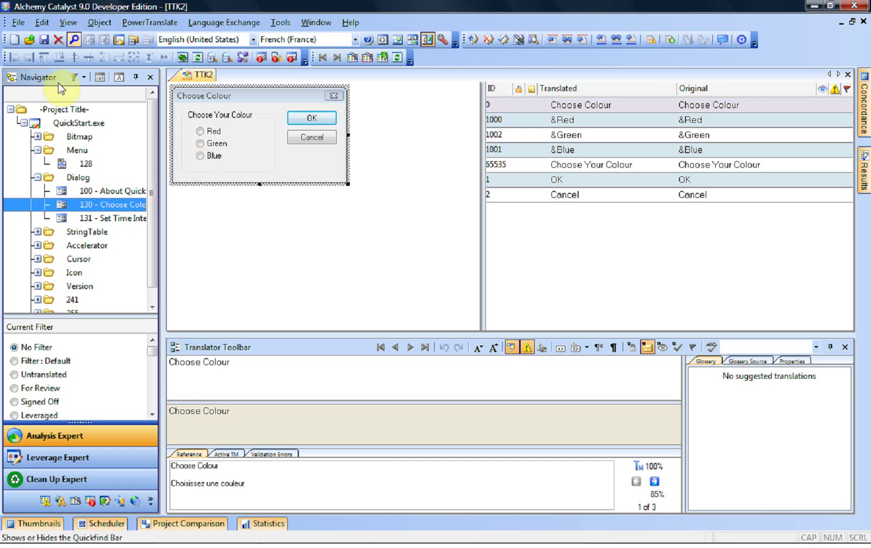
click(60, 122)
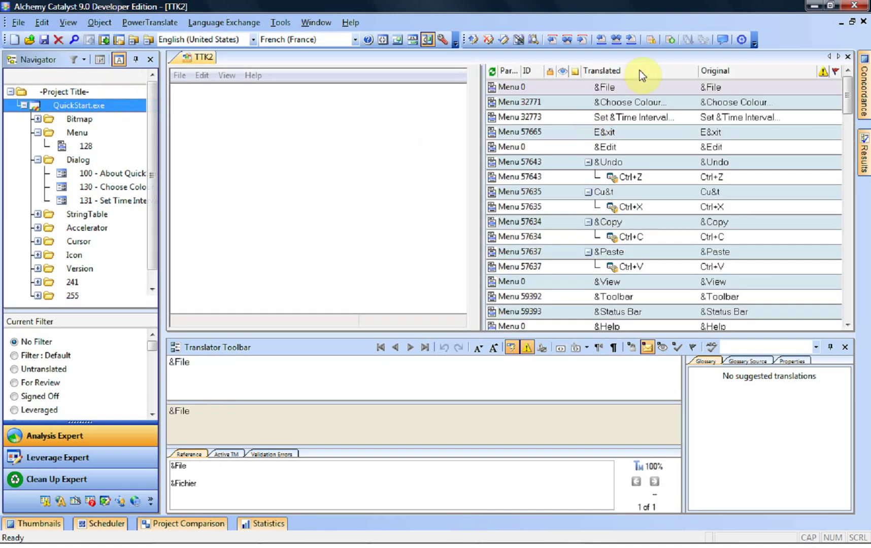
Hide the preview, refresh the project word-count statistics, and select the Ctrl+Z string 57643.
click(383, 42)
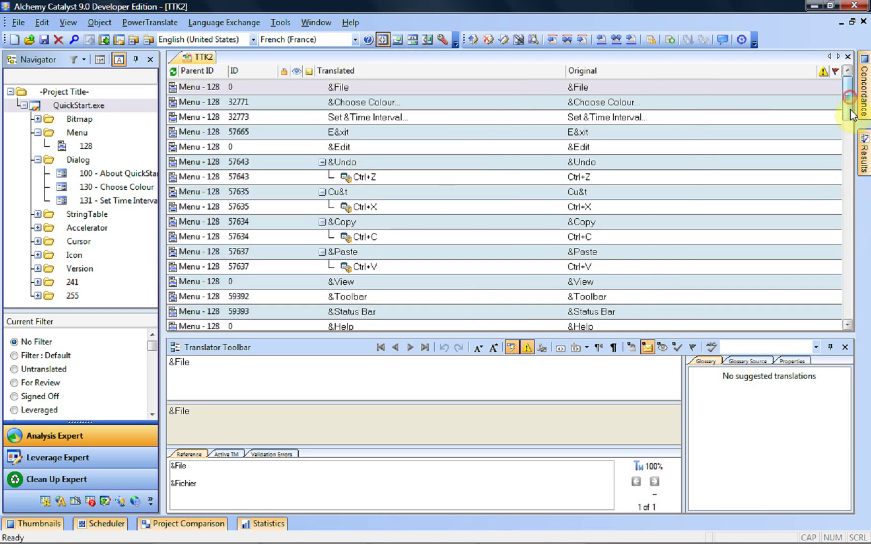
drag(848, 109, 841, 80)
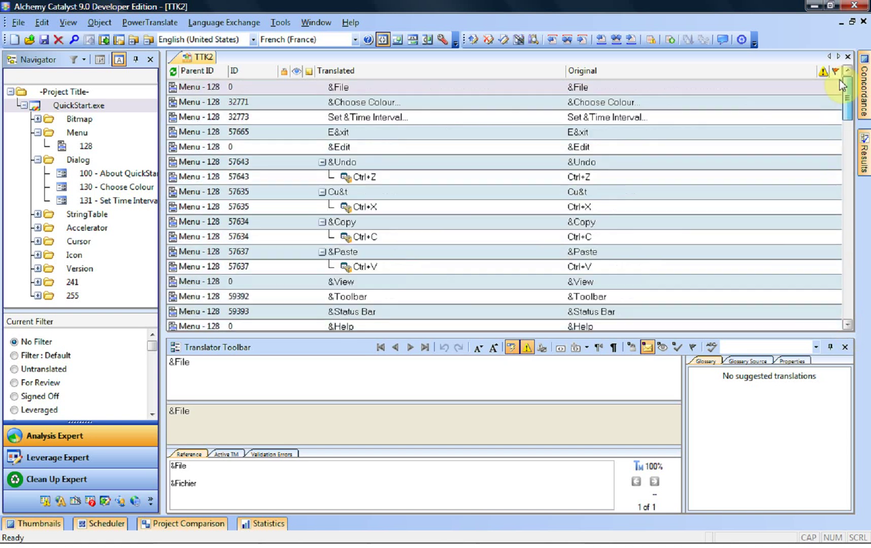
click(265, 523)
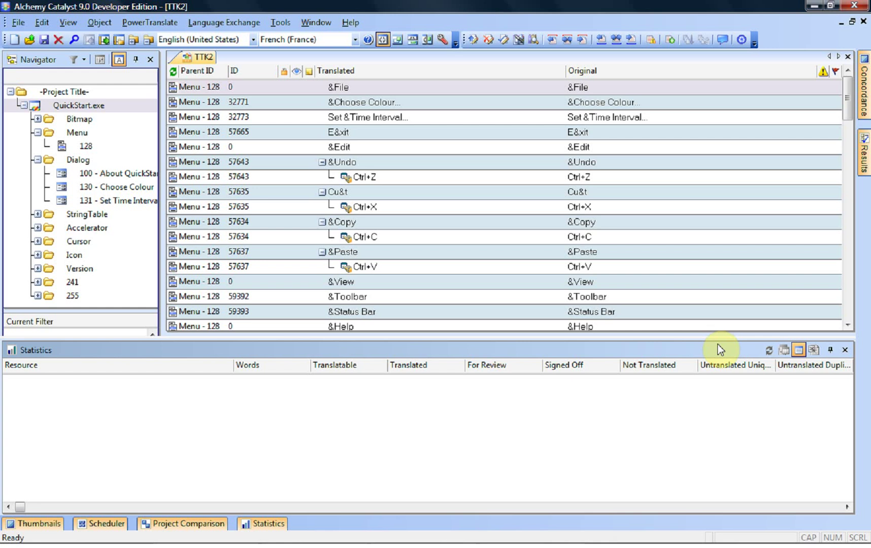
click(769, 349)
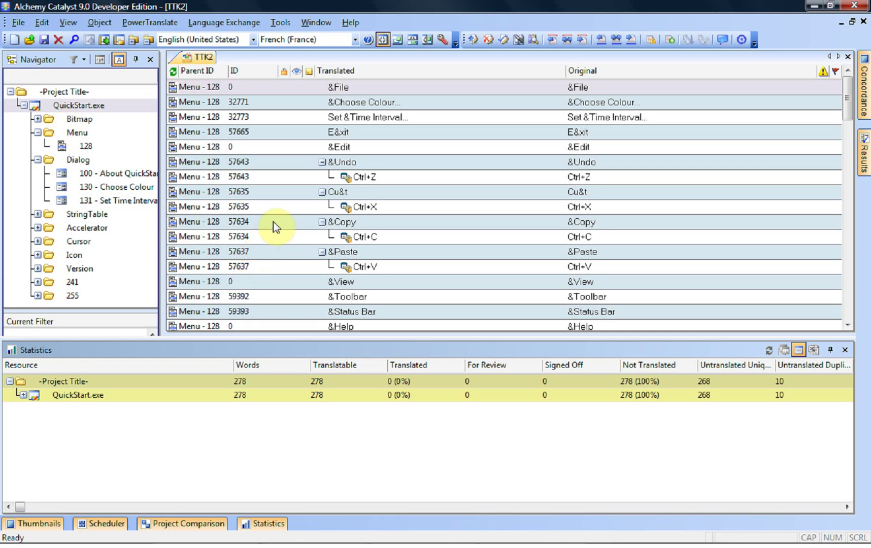
click(278, 176)
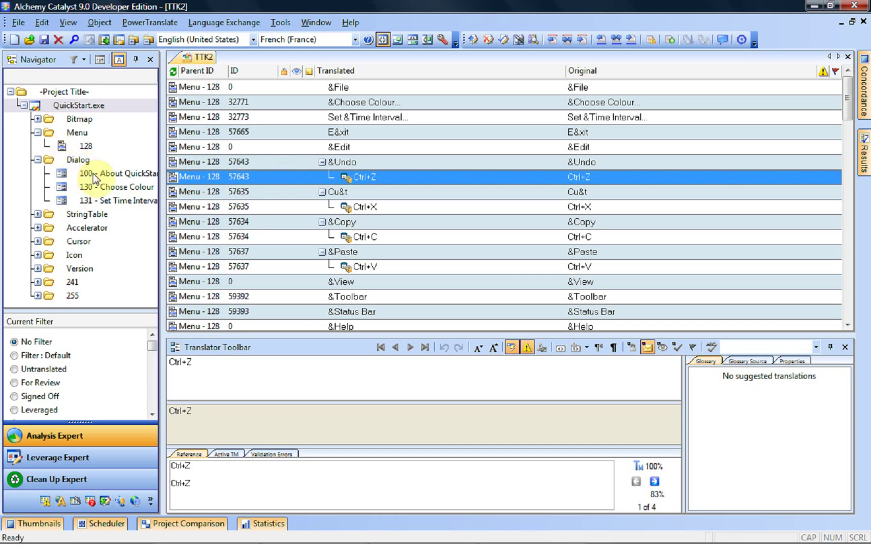
Open dialog 130 in split view and translate its title to 'Choix de la couleur'.
click(96, 187)
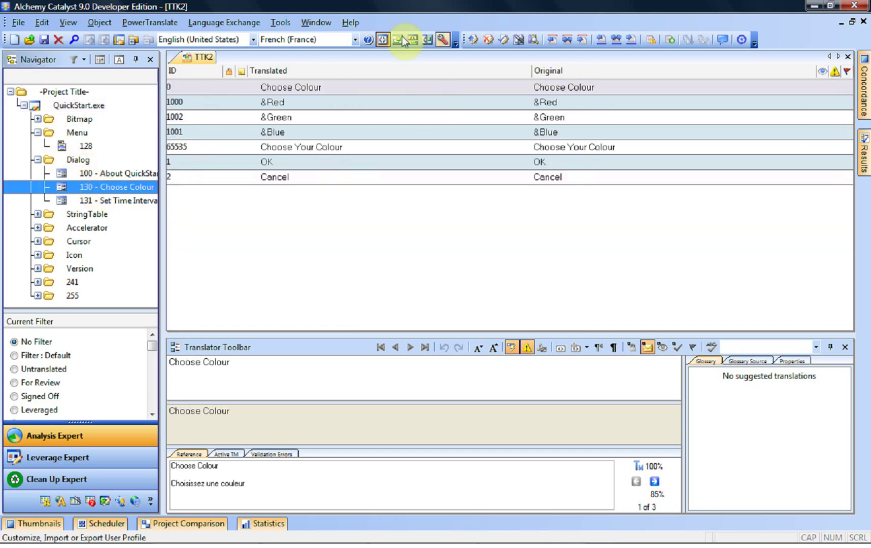
click(428, 40)
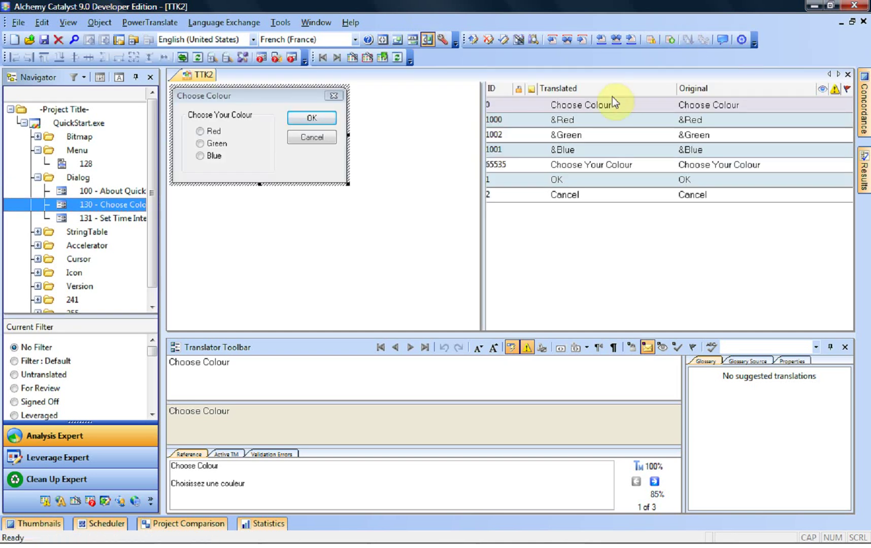
click(599, 103)
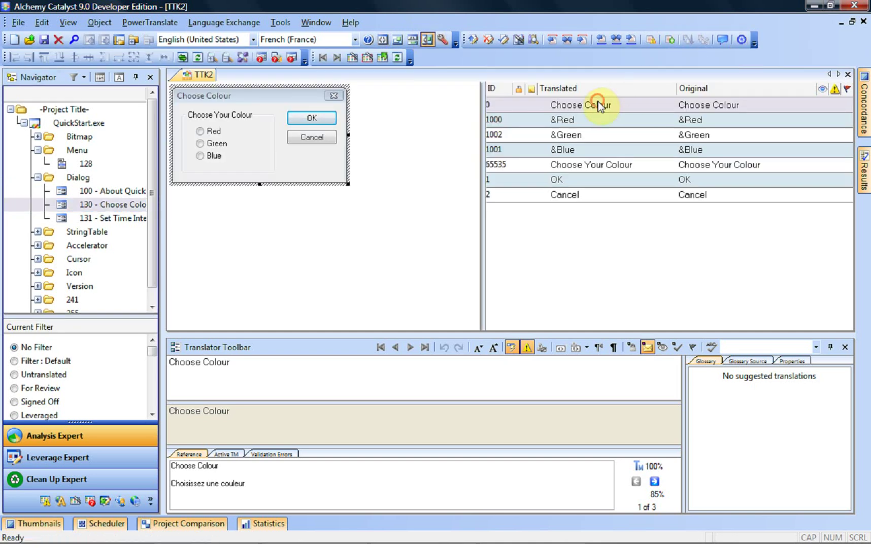
double_click(226, 363)
key(BackSpace)
key(BackSpace)
key(BackSpace)
key(BackSpace)
key(BackSpace)
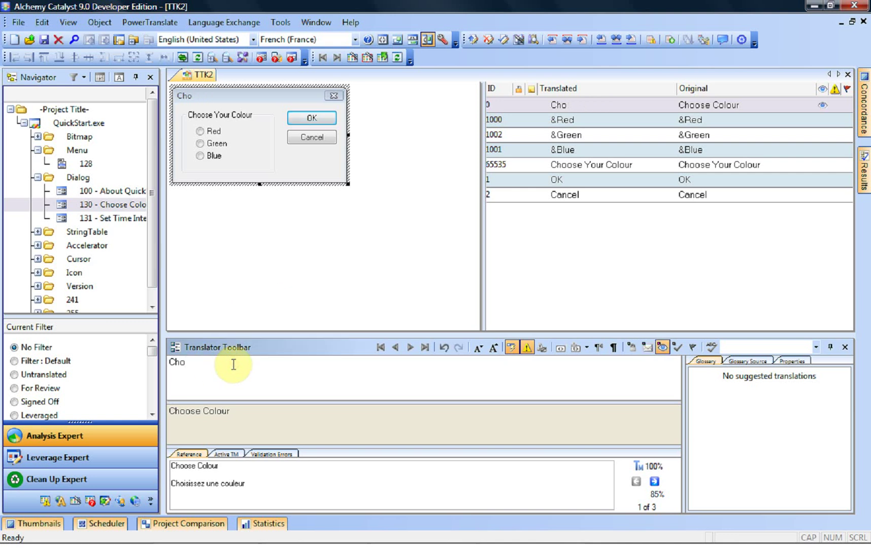
text(ix de la couleur)
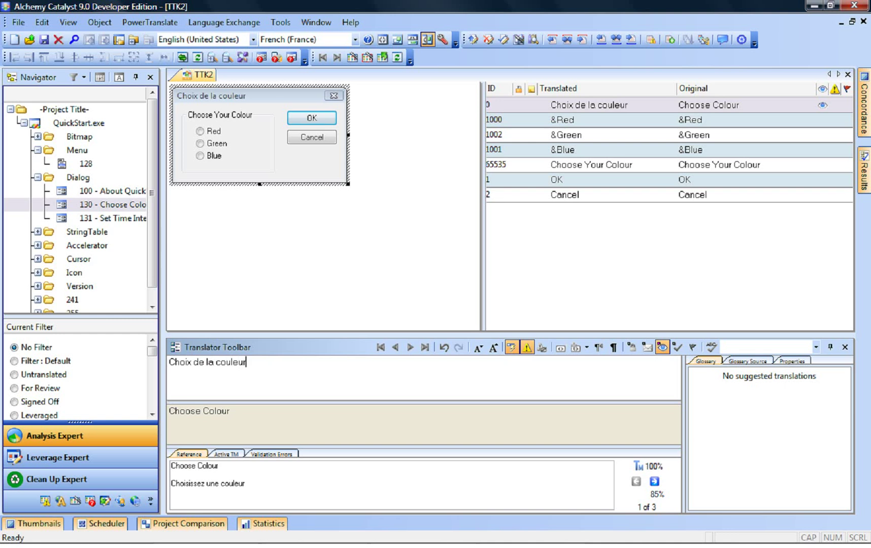
key(Return)
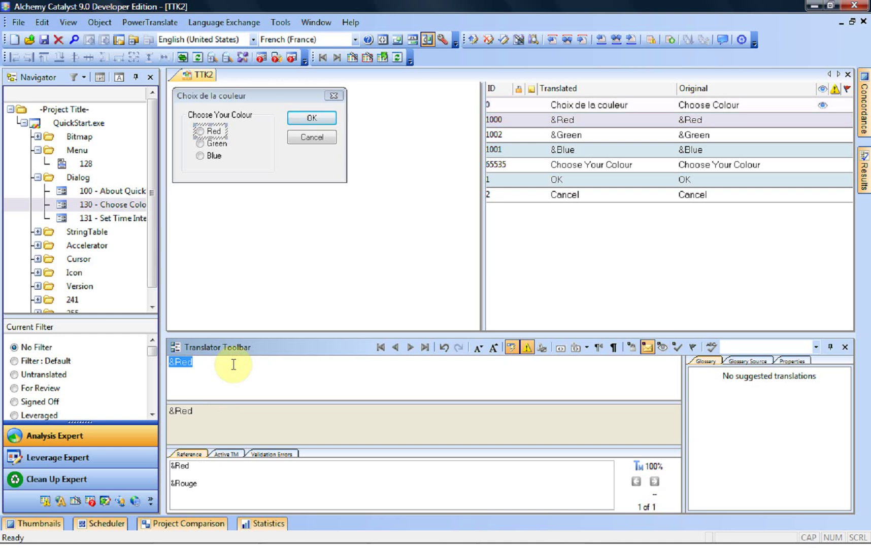
Translate the radio options &Red to '&Rouge' and &Green to '&Vert'.
click(234, 364)
key(BackSpace)
key(BackSpace)
text(ouge)
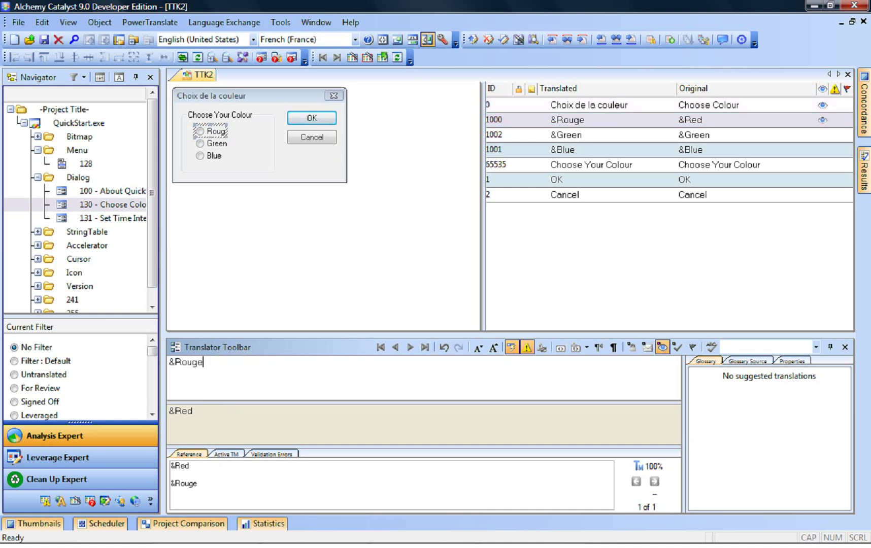
key(Return)
click(234, 364)
key(BackSpace)
key(BackSpace)
key(BackSpace)
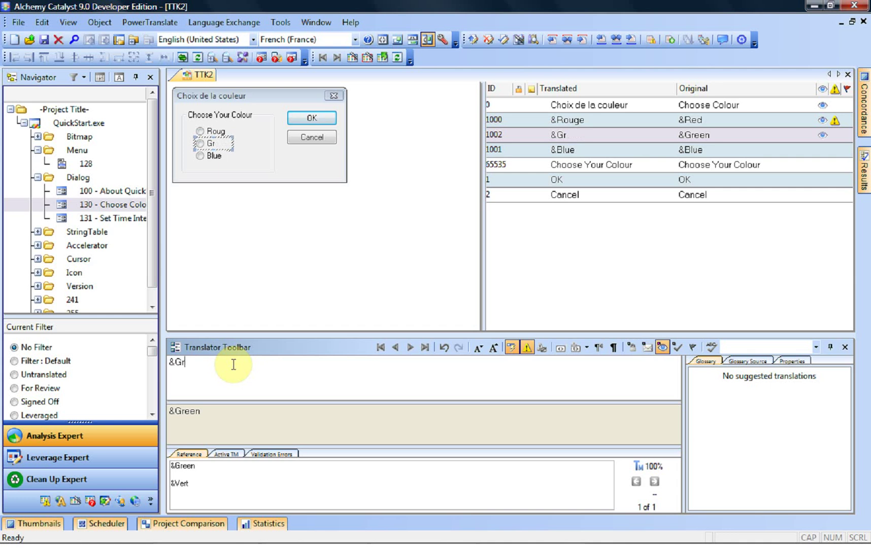
key(BackSpace)
key(BackSpace)
text(Vert)
key(Return)
Translate the caption to 'Choisissez votre couleur' and Cancel to 'Annuler', leaving OK unchanged.
click(233, 364)
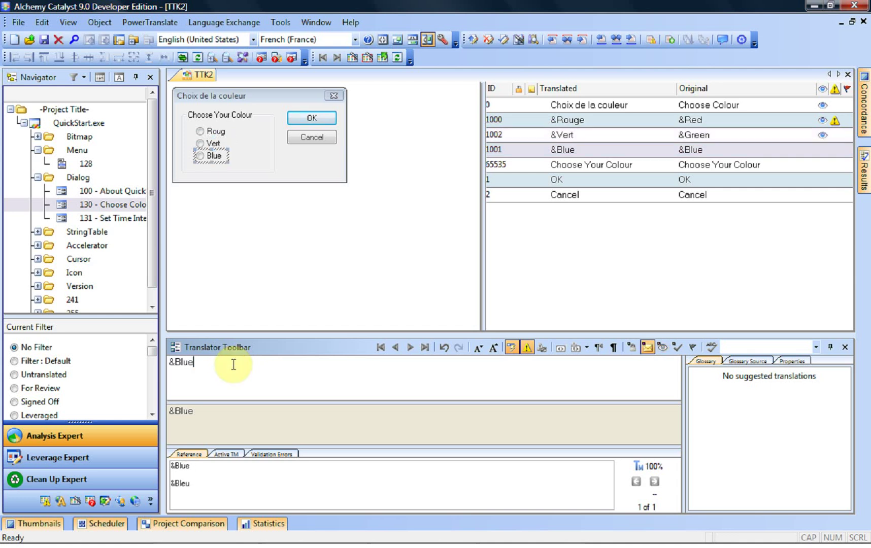
key(Return)
text(C)
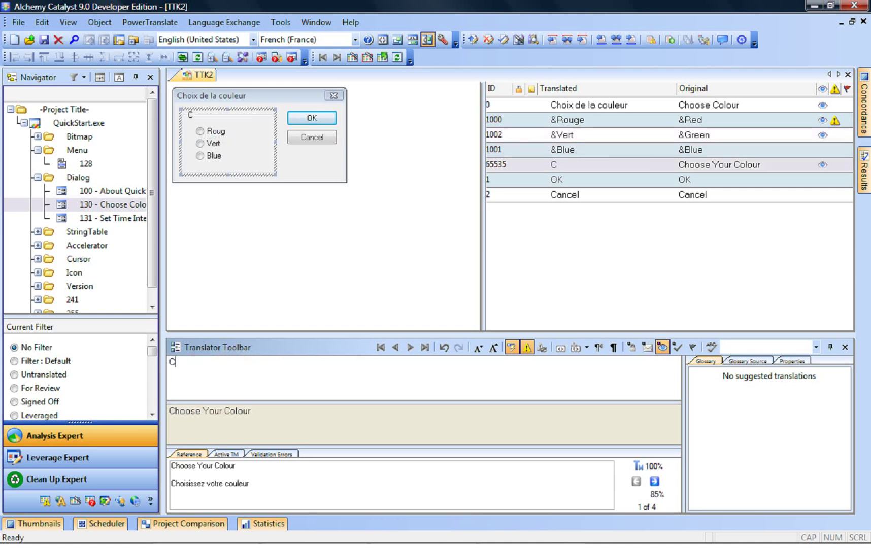
text(hoise)
key(BackSpace)
text(e)
key(BackSpace)
text(issew v)
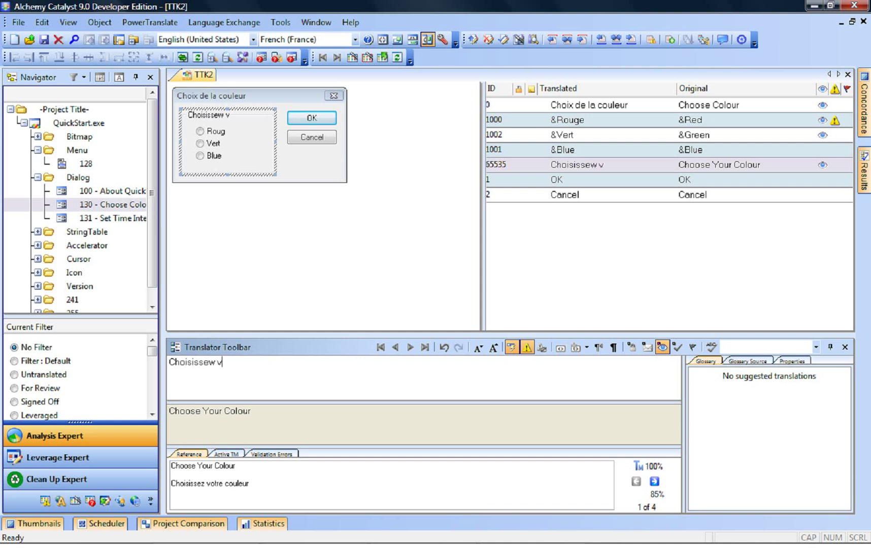
key(BackSpace)
key(BackSpace)
key(BackSpace)
text(z votre couleur)
key(Return)
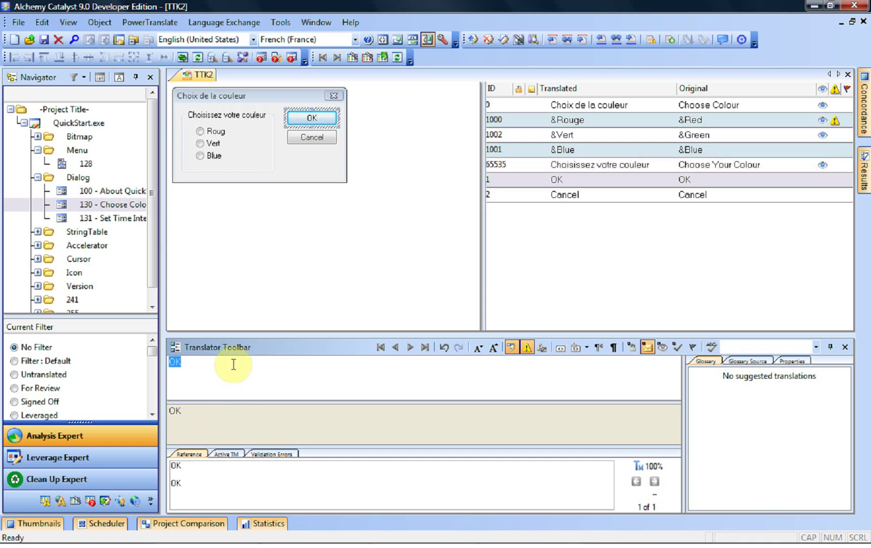
key(Return)
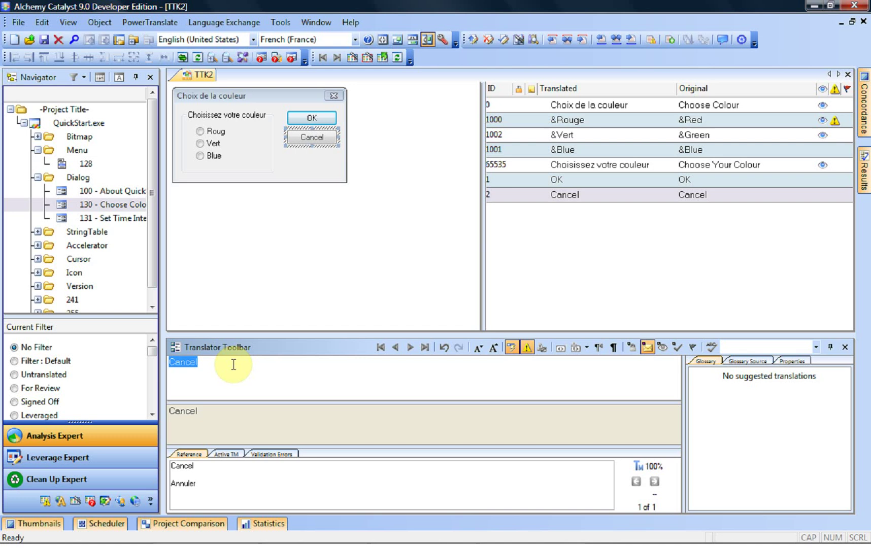
text(Annuler)
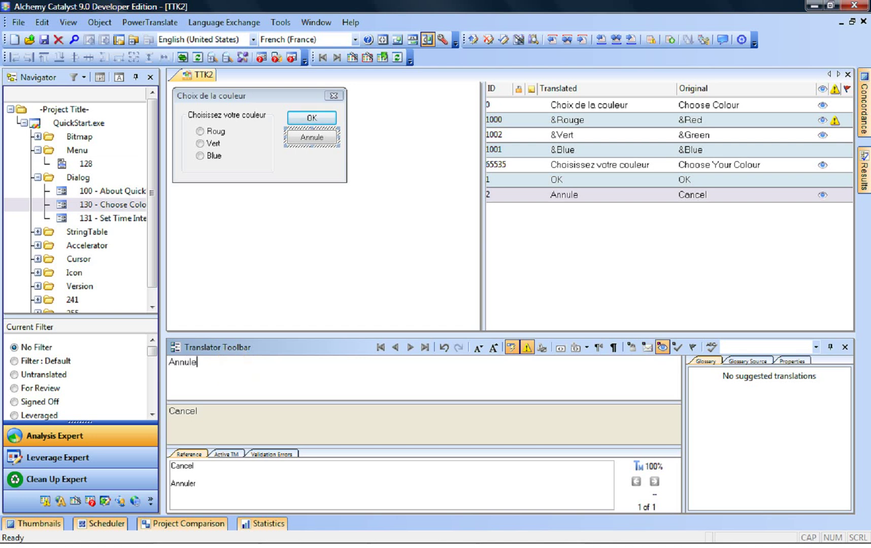
Translate the skipped &Blue option to '&Bleu' and select &Rouge to check its warning.
click(602, 154)
click(247, 361)
key(BackSpace)
key(BackSpace)
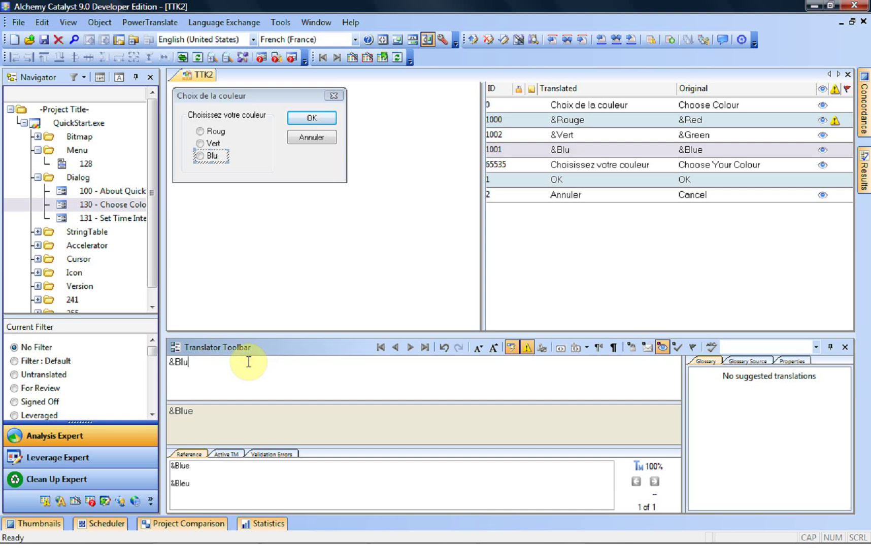
text(eu)
key(ctrl+Down)
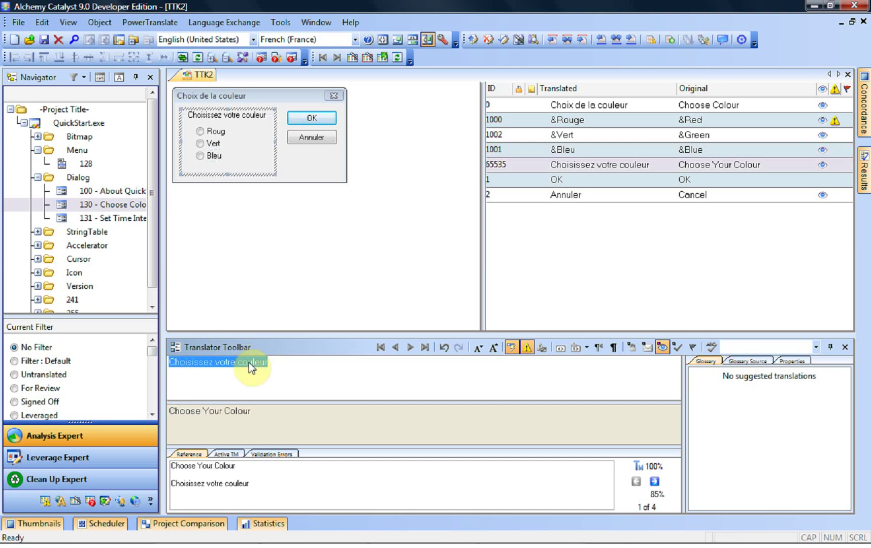
click(624, 120)
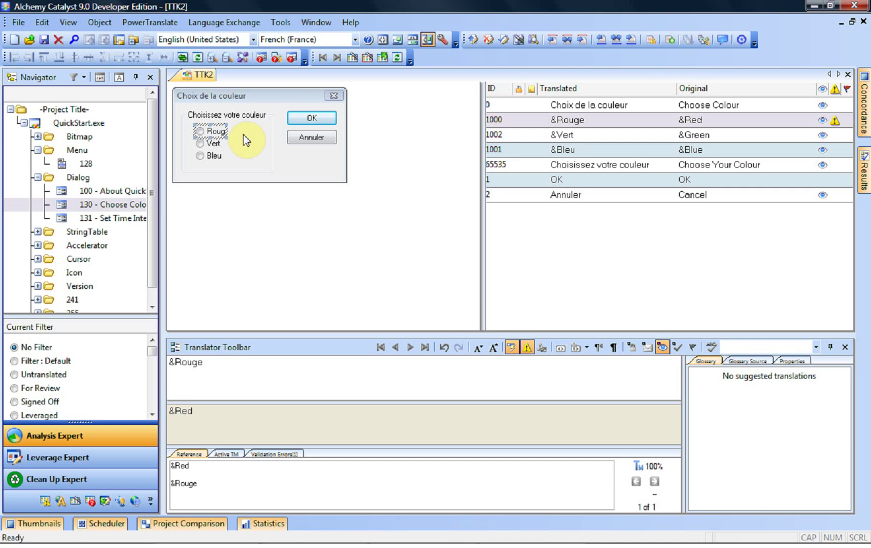
Review the &Rouge validation error, then widen the Rouge radio button so its label fits.
click(282, 455)
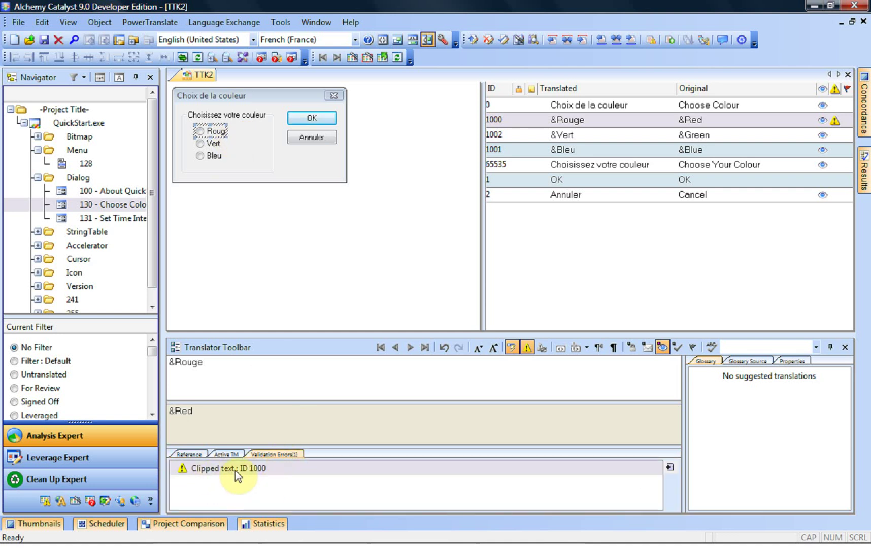
click(200, 454)
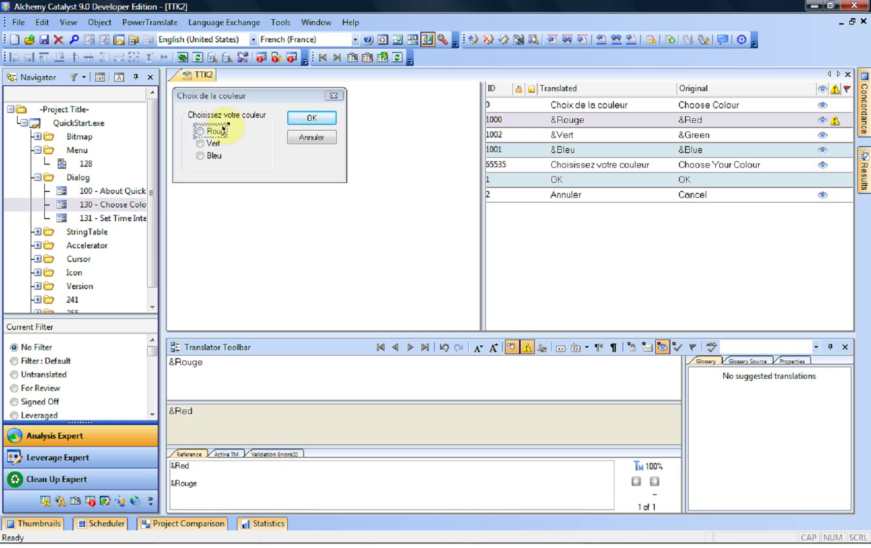
mouse_move(226, 126)
mouse_down()
mouse_move(231, 134)
mouse_move(234, 127)
mouse_up()
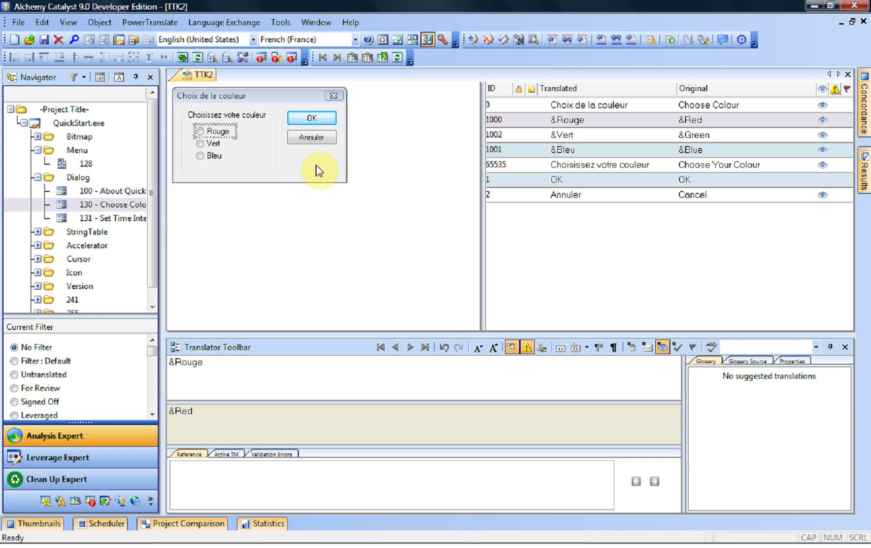
Move OK below Annuler, widen the Choose Colour dialog, and open About QuickStart dialog 100.
click(317, 121)
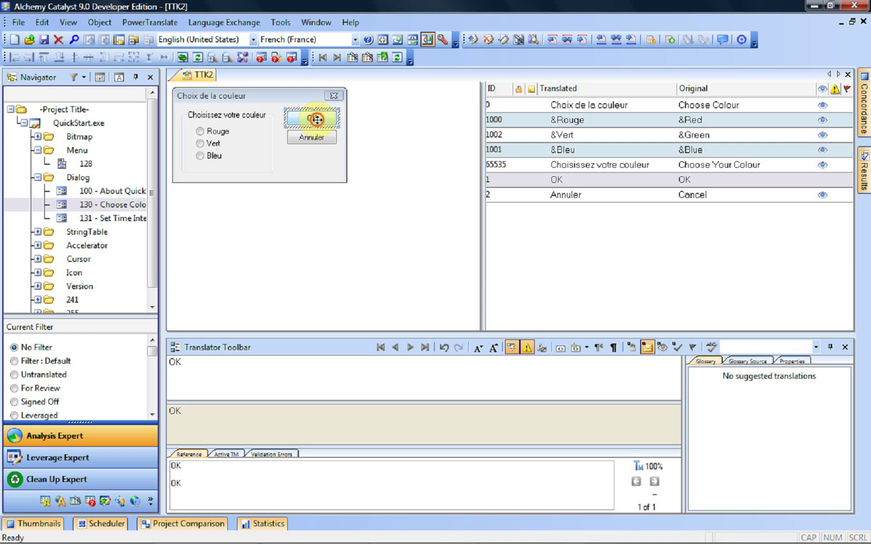
drag(313, 117, 317, 157)
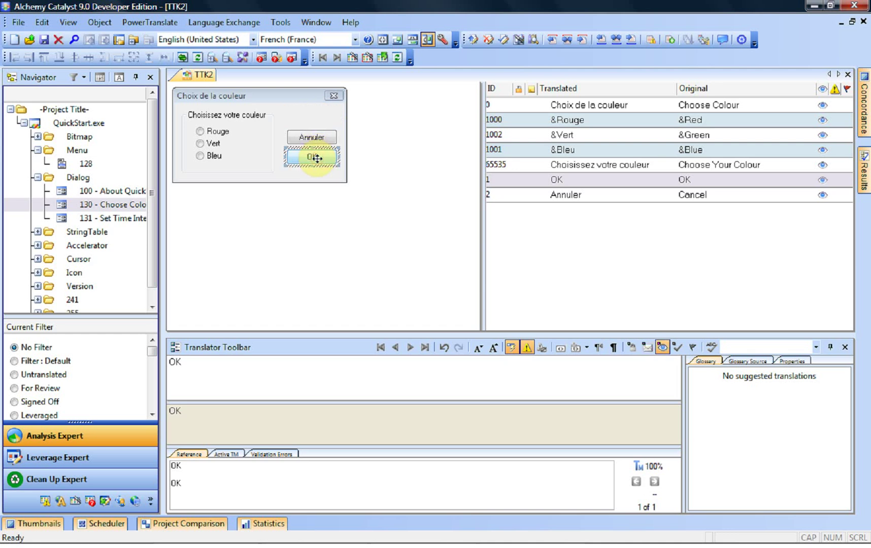
click(399, 136)
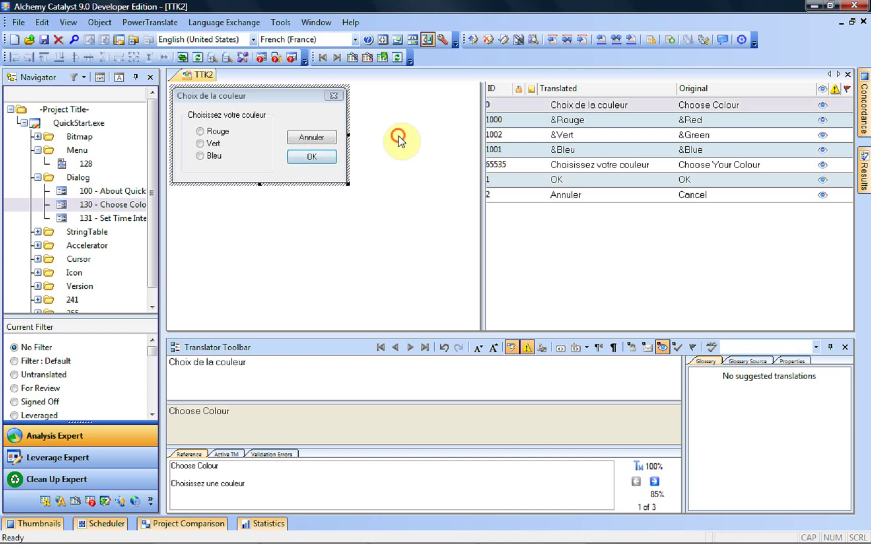
mouse_move(349, 140)
mouse_down()
mouse_move(366, 143)
mouse_move(346, 136)
mouse_up()
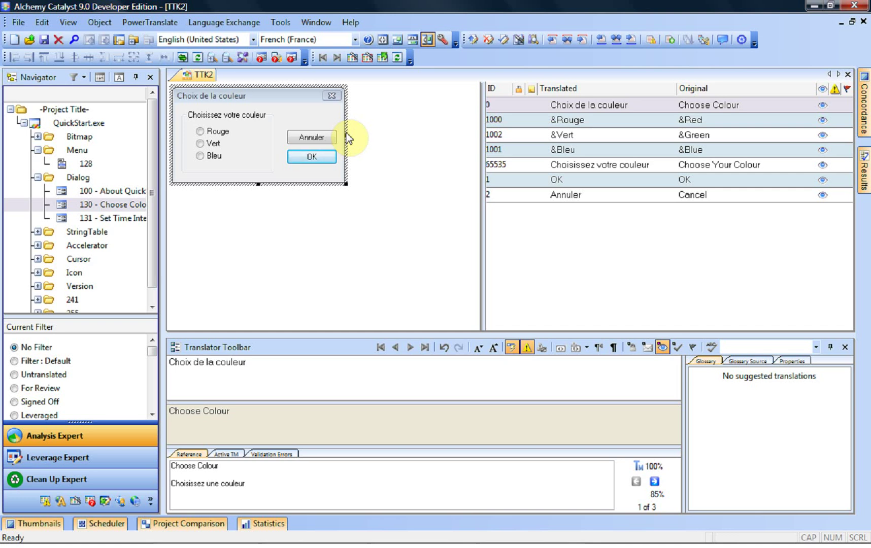
click(113, 192)
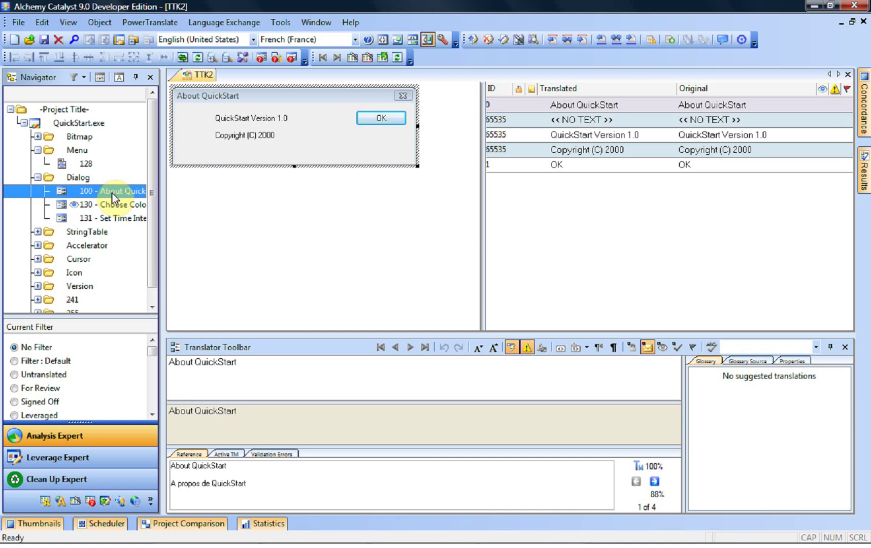
Leverage memory translations into QuickStart.exe, dismiss the finished notice, and review French menu 128.
click(63, 120)
click(90, 457)
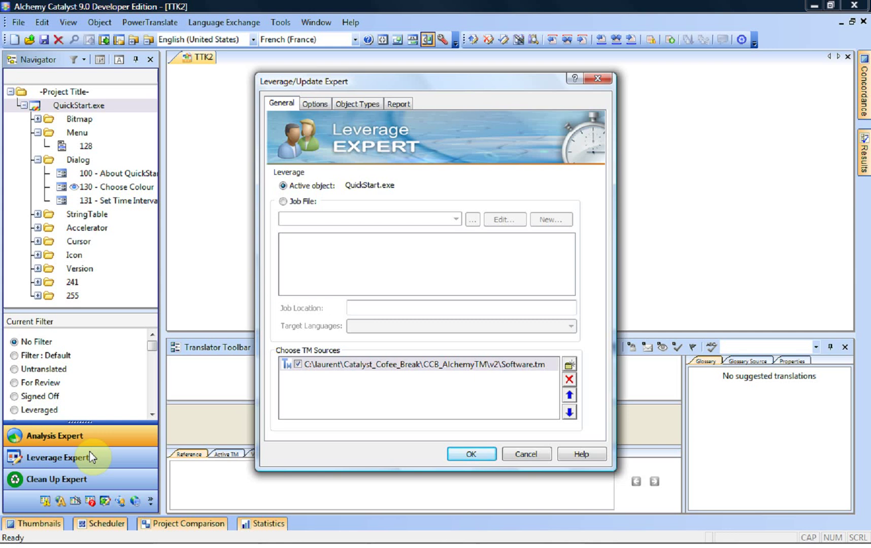
click(475, 453)
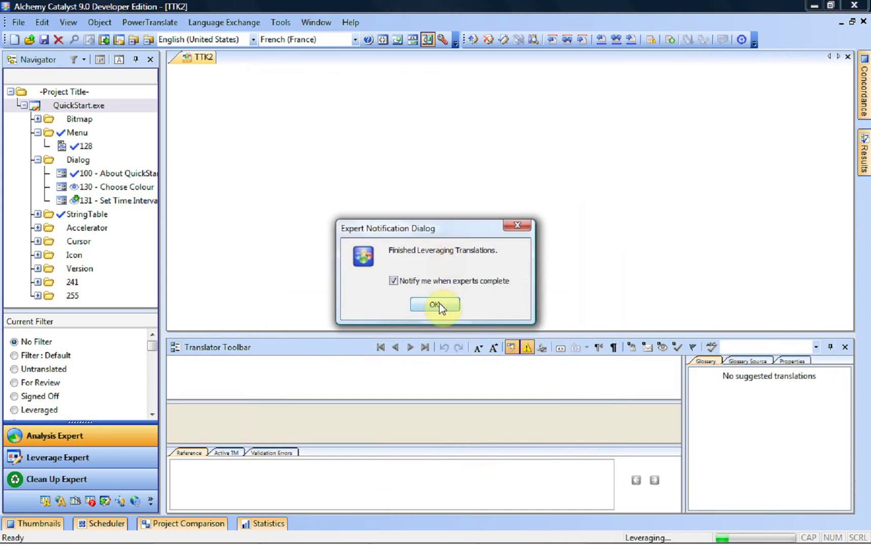
click(435, 304)
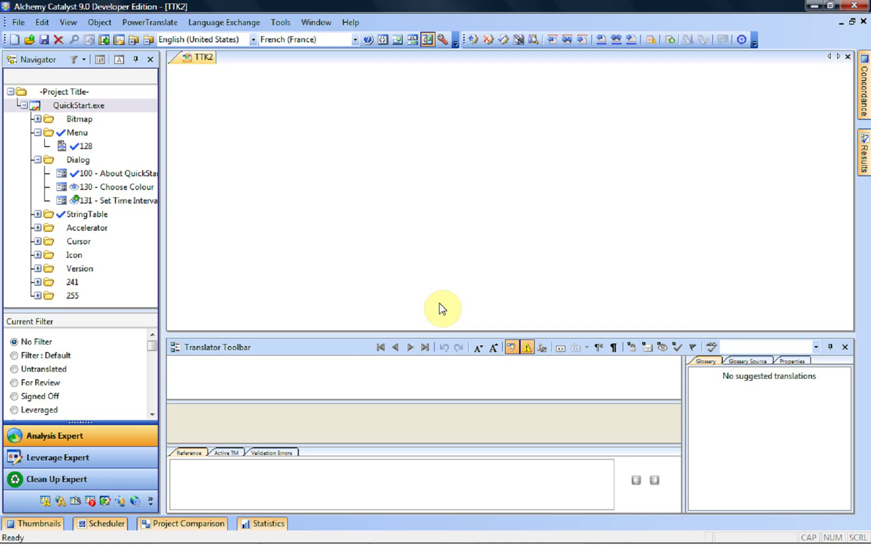
click(87, 147)
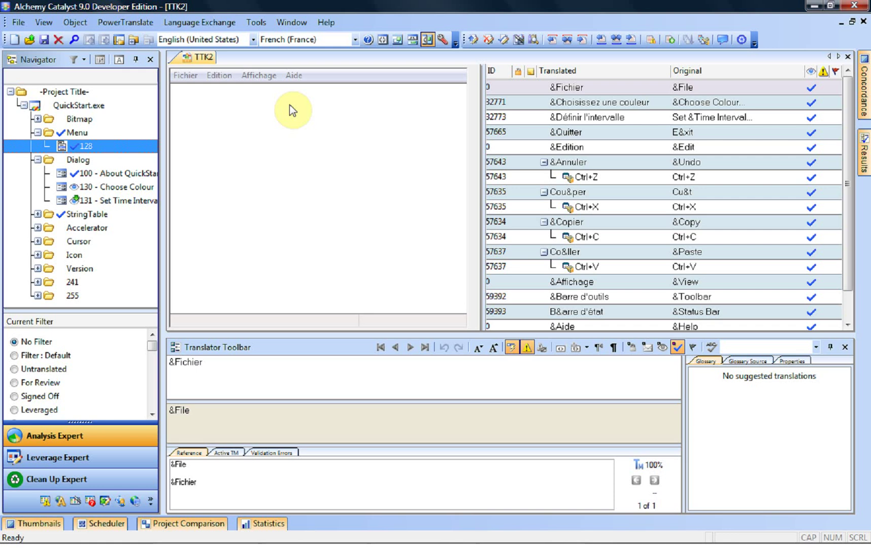
Preview the French Fichier and Edition menus of Menu 128.
click(182, 76)
mouse_move(218, 82)
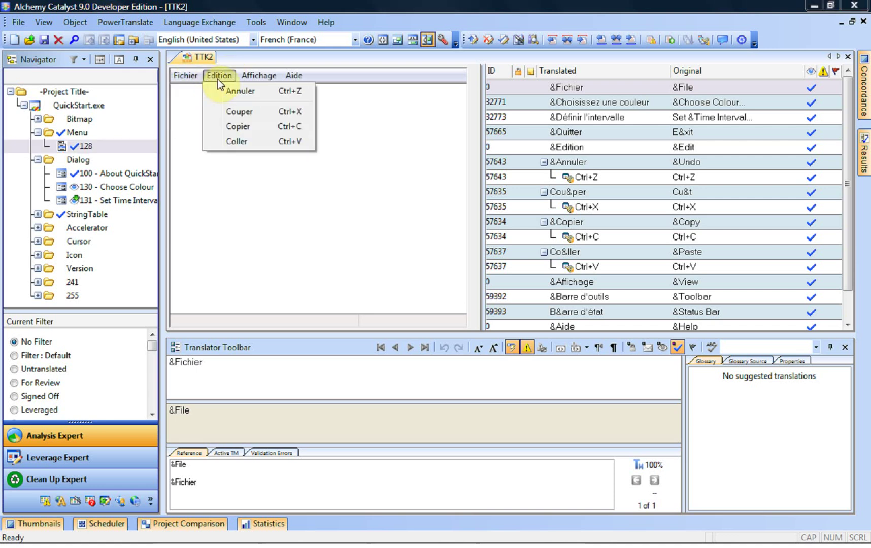
mouse_move(186, 77)
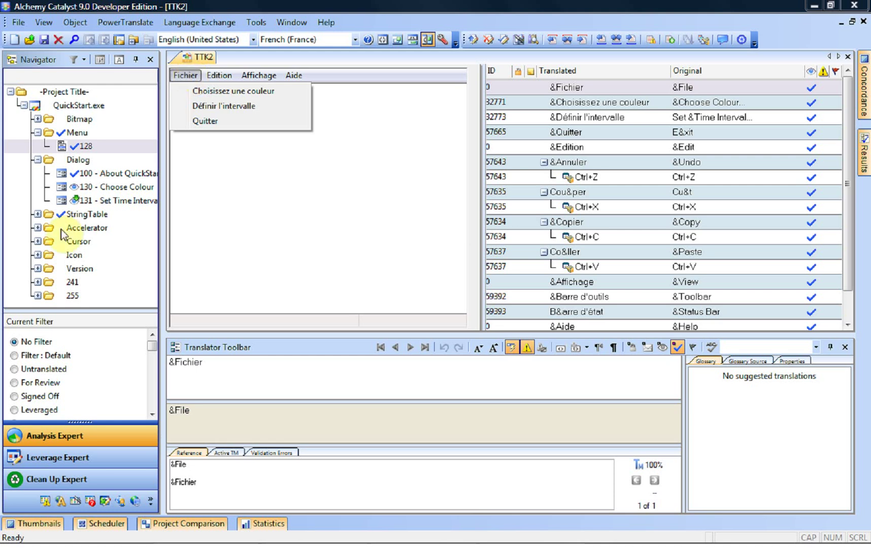
Review the French Choose Colour, Set Time Interval and About dialogs, then collapse QuickStart.exe.
click(114, 191)
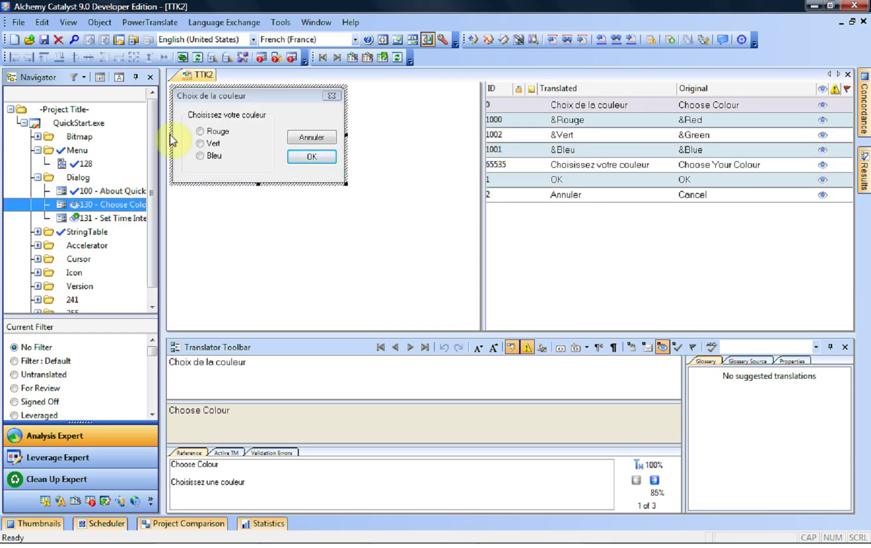
click(75, 219)
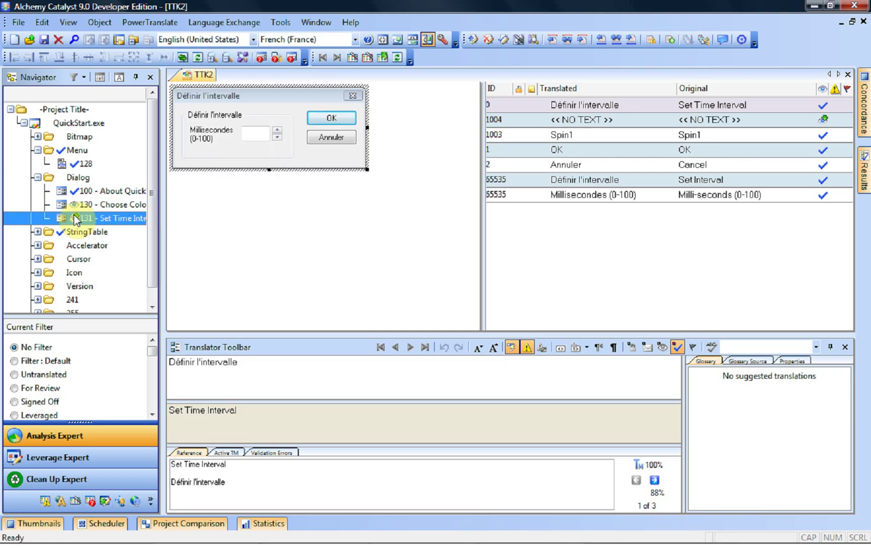
click(92, 195)
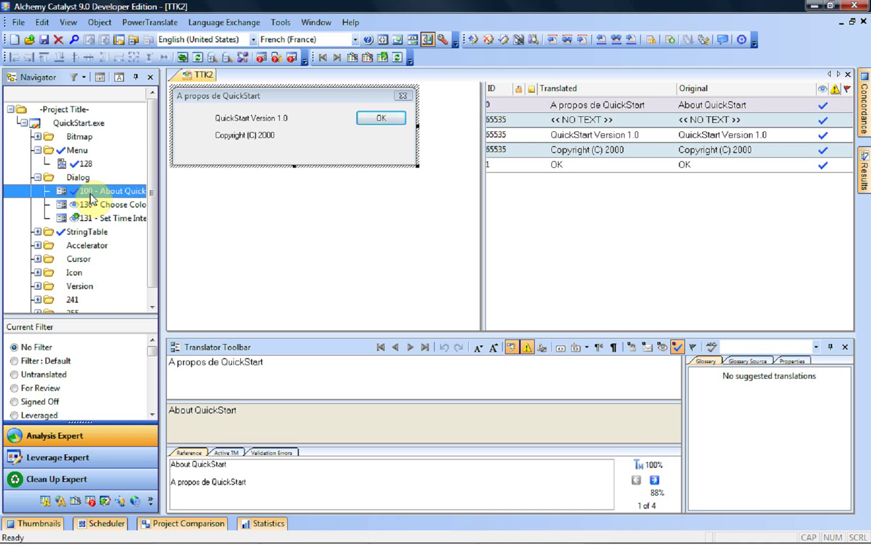
click(22, 122)
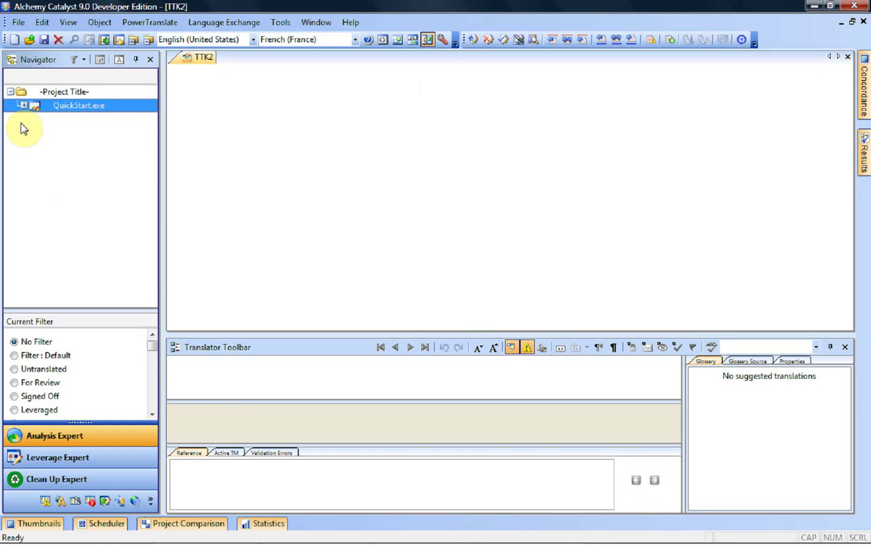
Extract the translated QuickStart.exe to disk as FrenchQuickStart.exe.
right_click(52, 109)
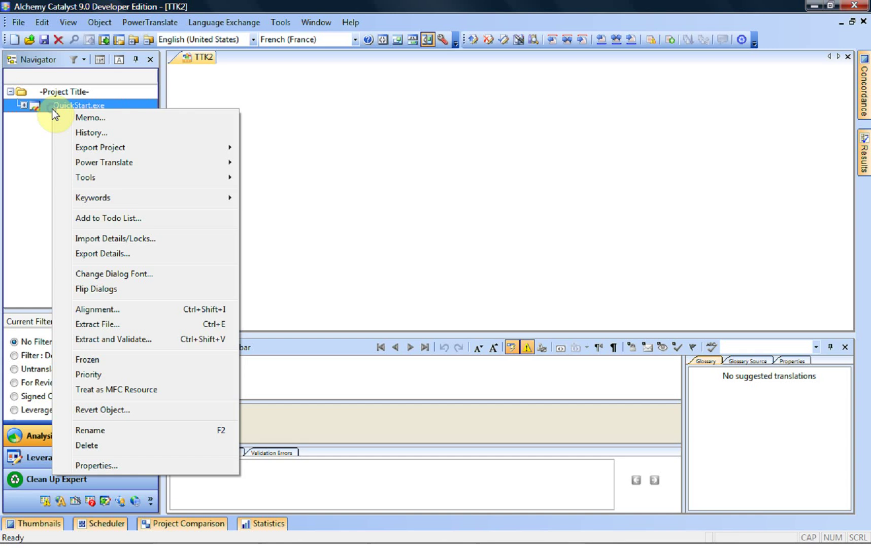
click(123, 325)
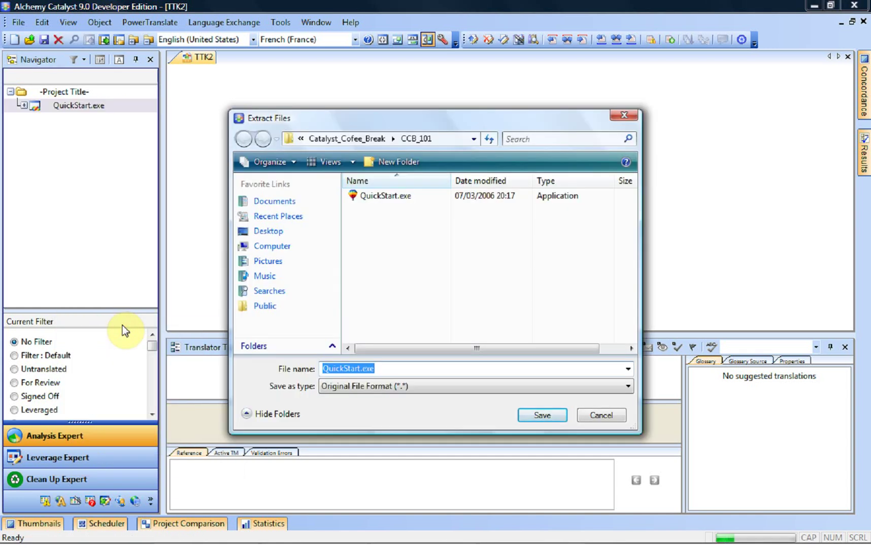
key(Left)
key(Left)
key(Left)
key(Left)
key(Left)
key(Left)
key(Left)
key(Left)
key(Left)
key(Left)
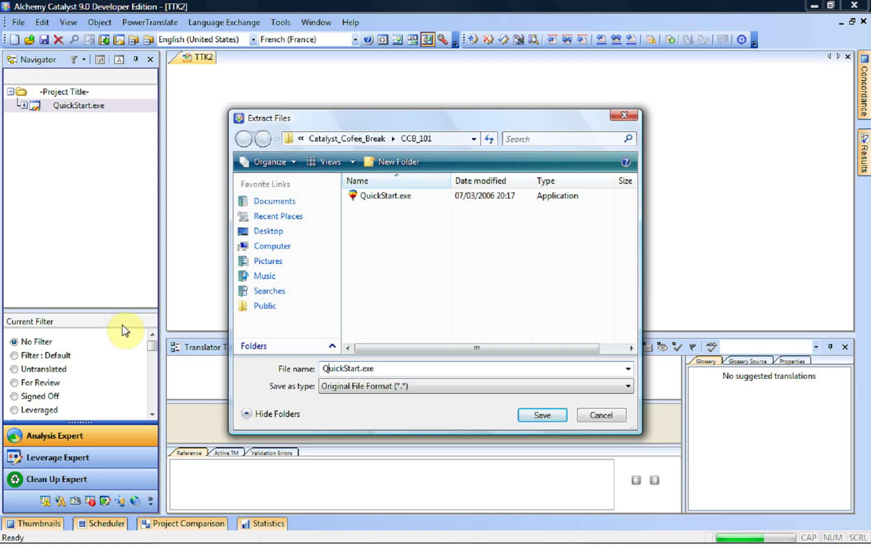
text(Frecnh)
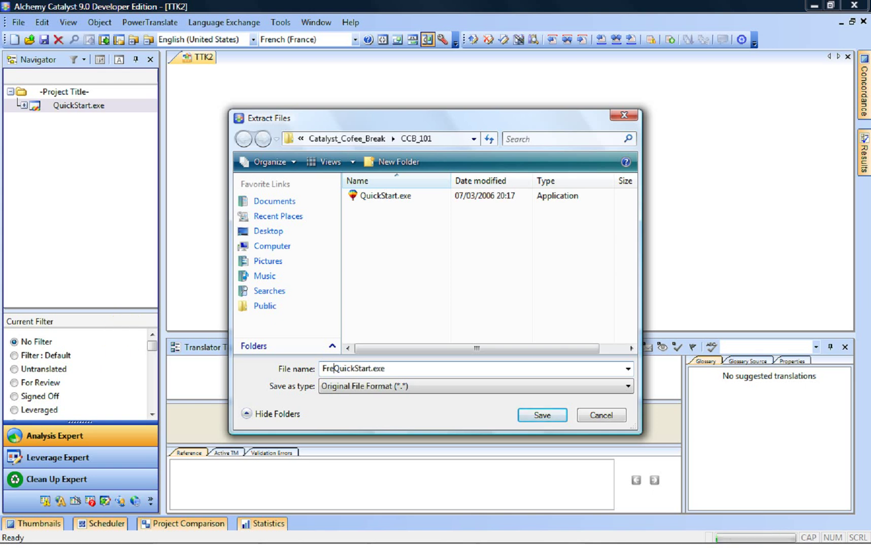
key(BackSpace)
key(BackSpace)
key(BackSpace)
key(BackSpace)
text(ench)
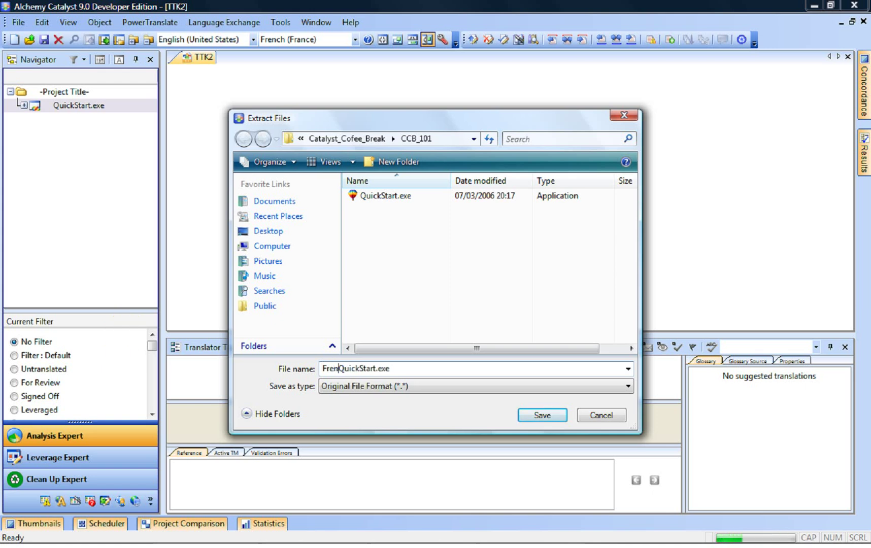
key(Return)
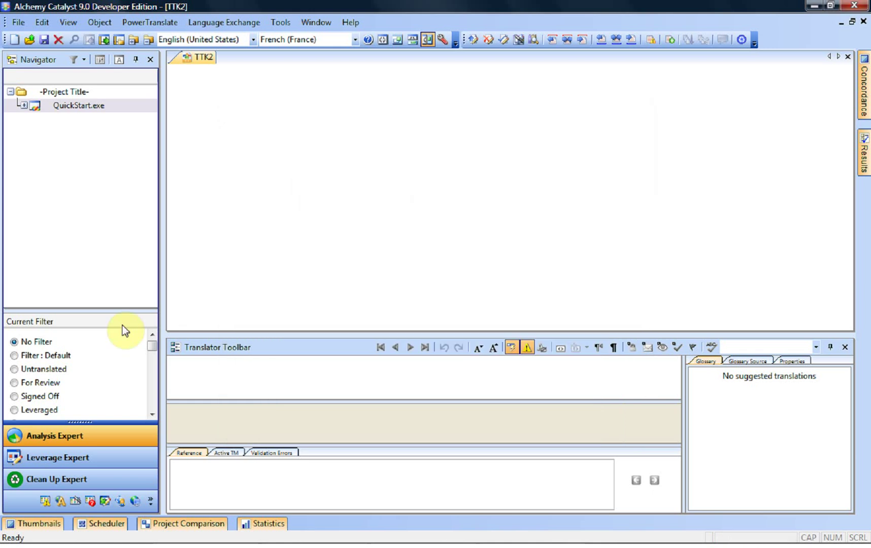
Check the extraction results, then select FrenchQuickStart.exe in the CCB_101 Explorer folder.
click(864, 154)
key(alt+Tab)
key(alt+Tab)
key(alt+Tab)
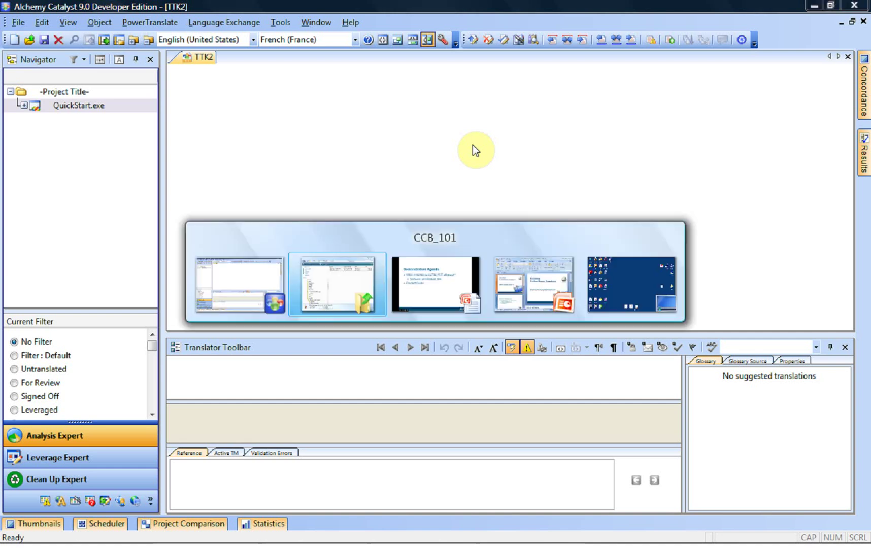
key(alt+Tab)
key(alt+Tab)
key(alt+Tab)
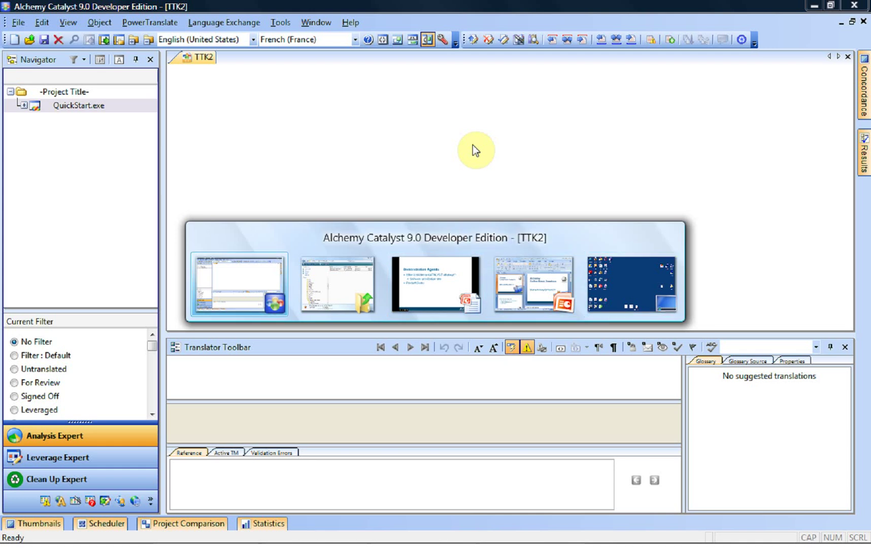
click(528, 173)
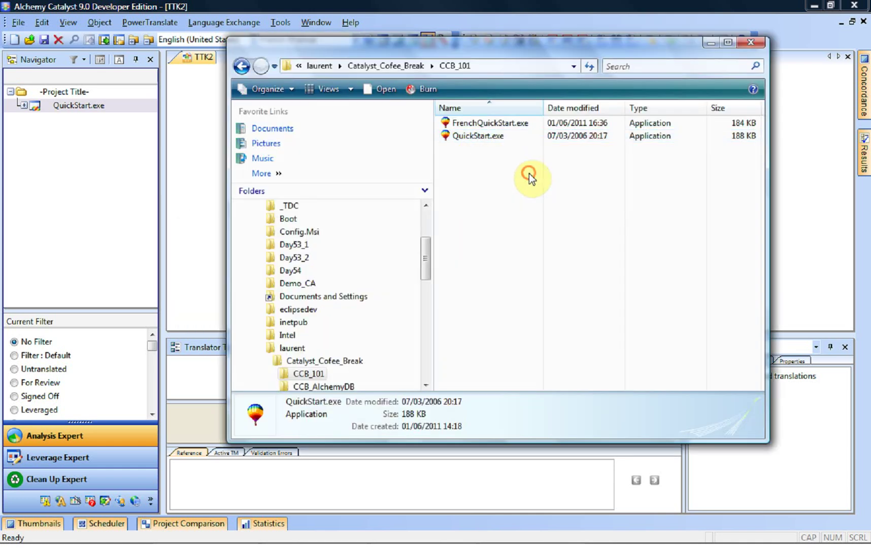
click(518, 126)
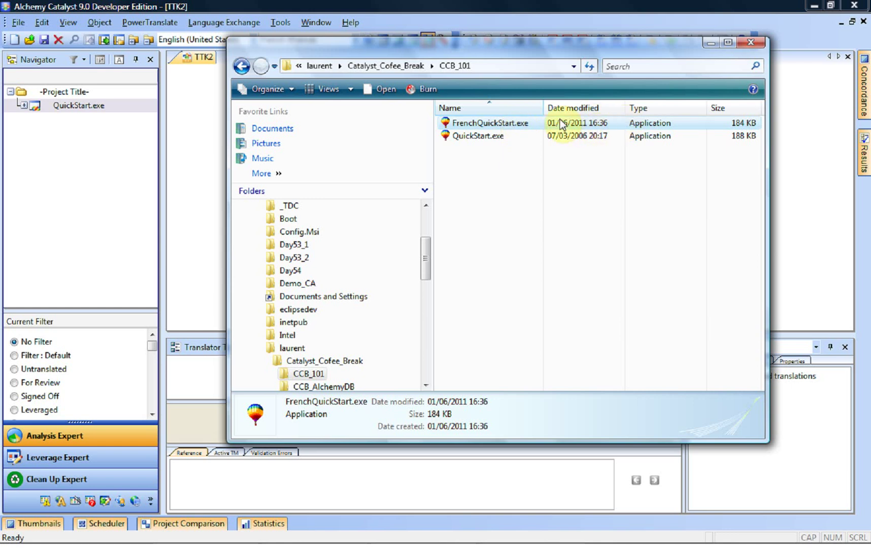
Launch FrenchQuickStart.exe and move its window towards the screen centre.
double_click(468, 124)
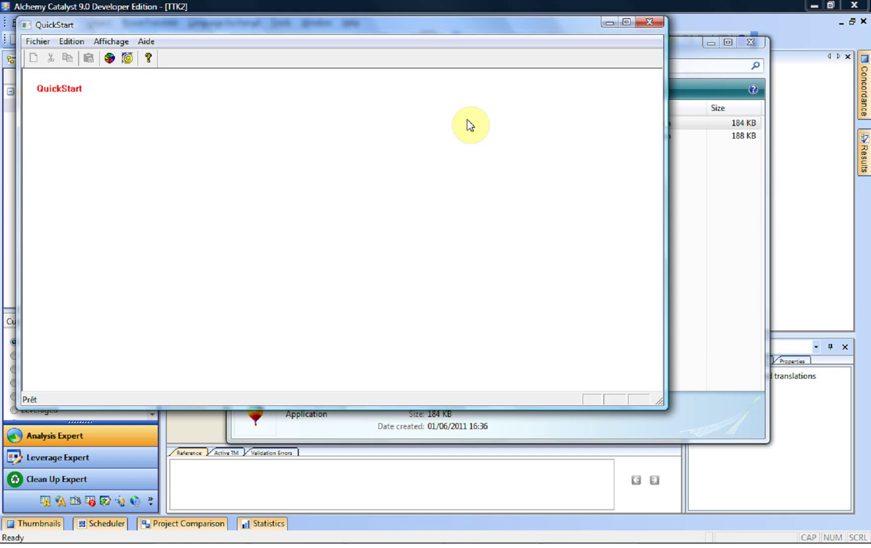
click(413, 34)
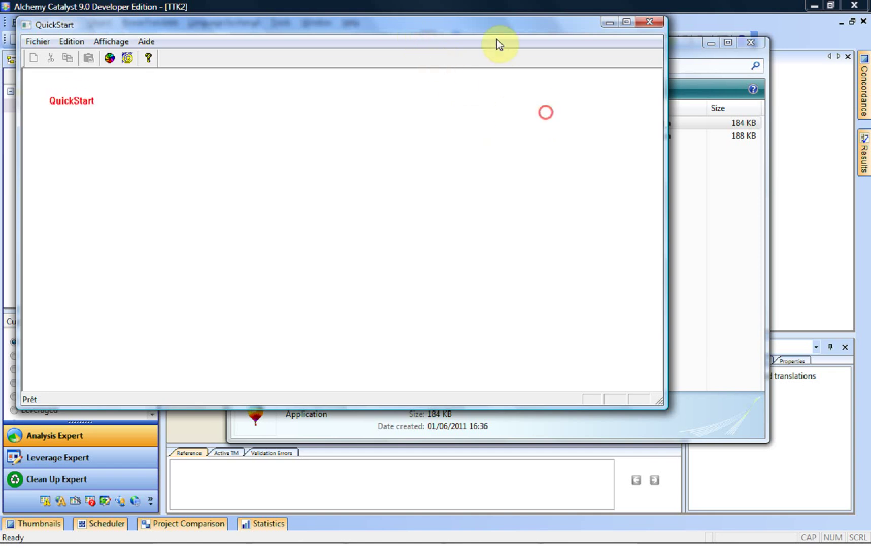
drag(478, 28, 613, 70)
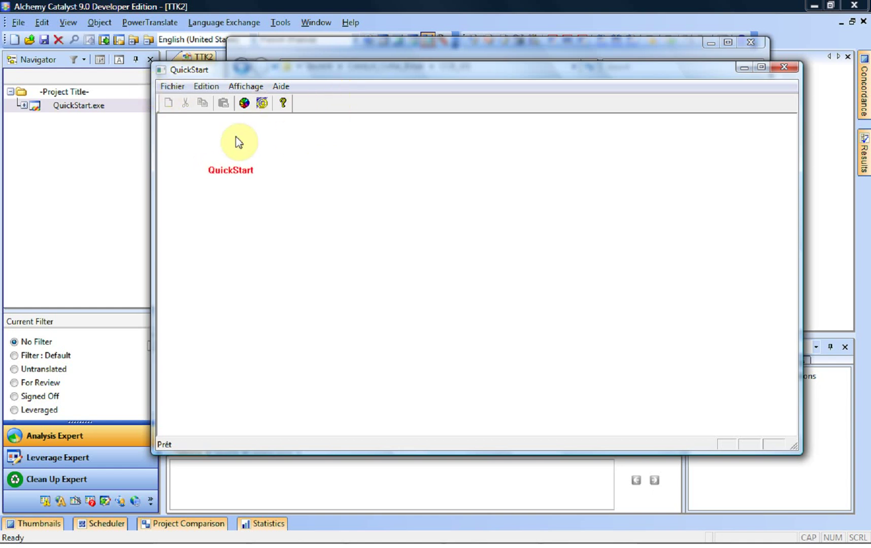
Change the QuickStart text colour to Vert (green) in the French colour chooser.
click(242, 108)
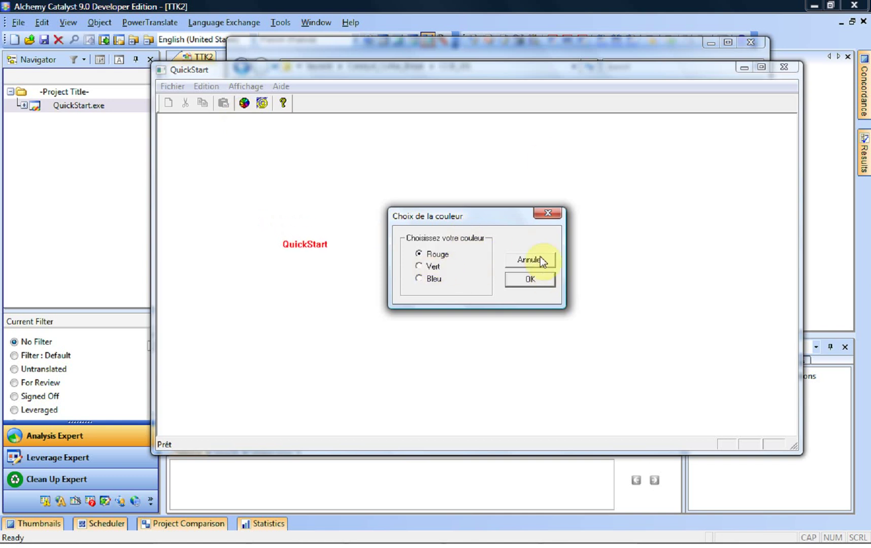
click(429, 264)
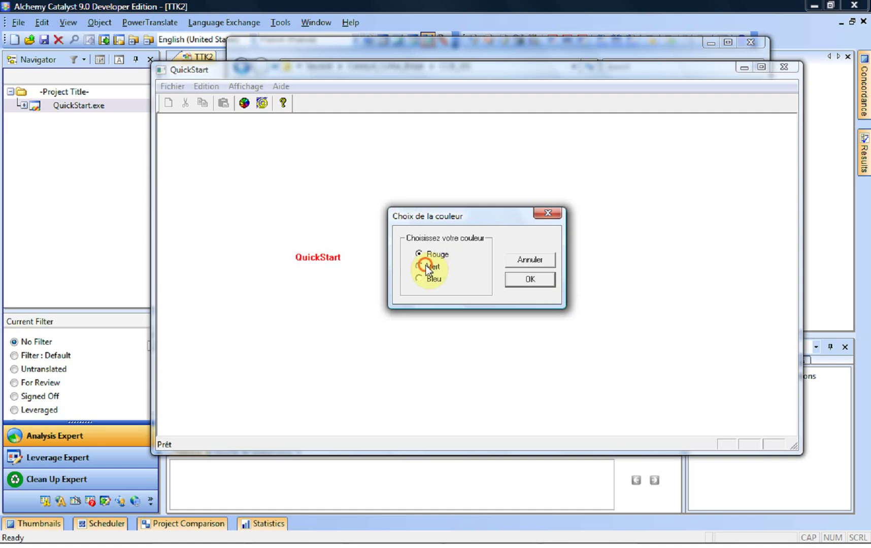
click(542, 284)
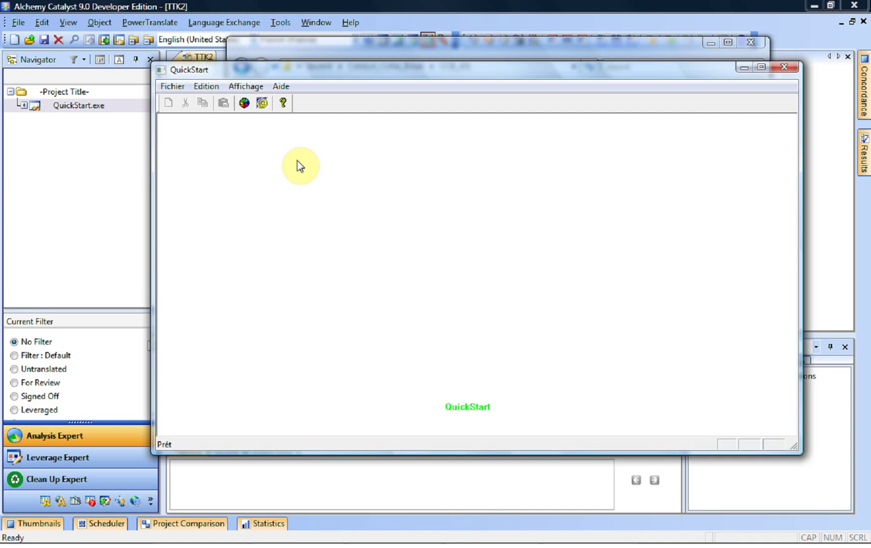
Switch back to the Alchemy Catalyst 9.0 Developer Edition window with Alt+Tab.
key(alt+Tab)
key(alt+Tab)
key(alt+Tab)
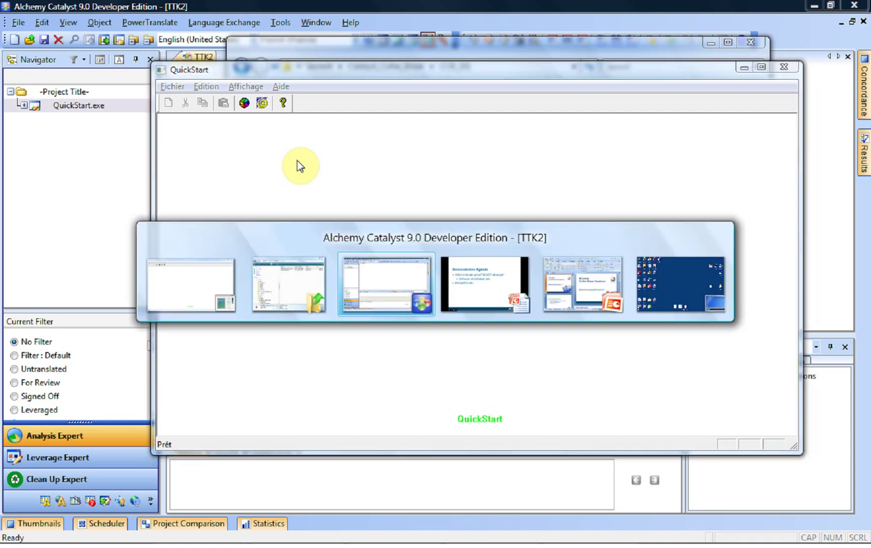